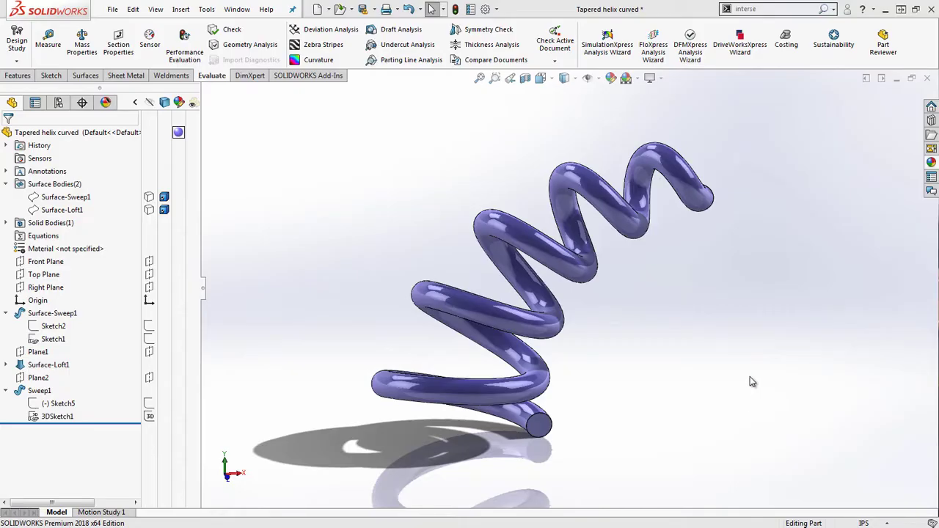
Step: Examine the finished tapered helix from several angles and highlight the sketches behind its Surface-Sweep1 feature
{"action": "middle_click_drag", "start_coordinate": [736, 384], "coordinate": [687, 299]}
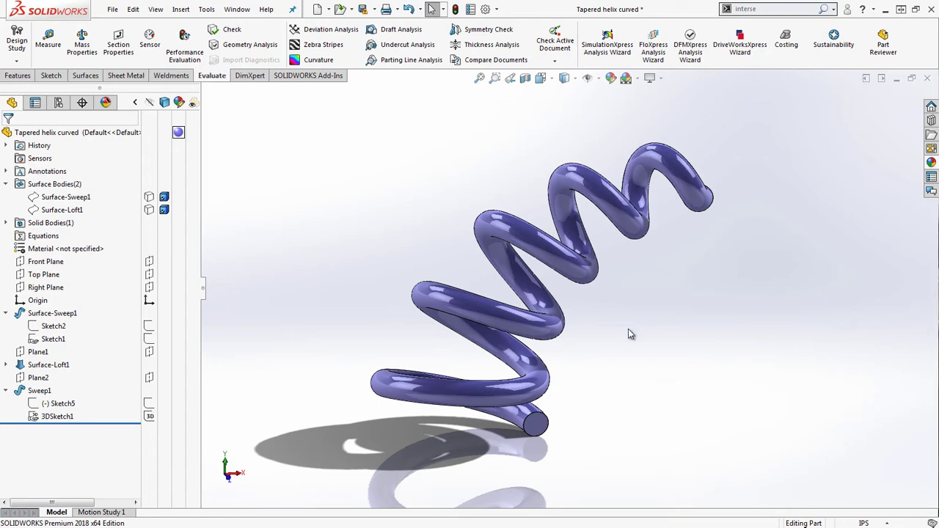
{"action": "middle_click_drag", "start_coordinate": [633, 335], "coordinate": [663, 267]}
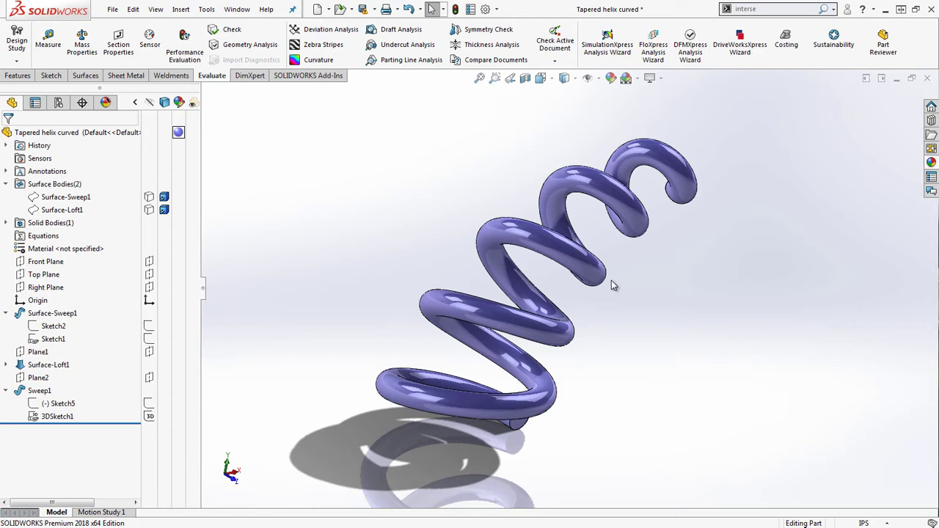
{"action": "middle_click_drag", "start_coordinate": [613, 285], "coordinate": [602, 330]}
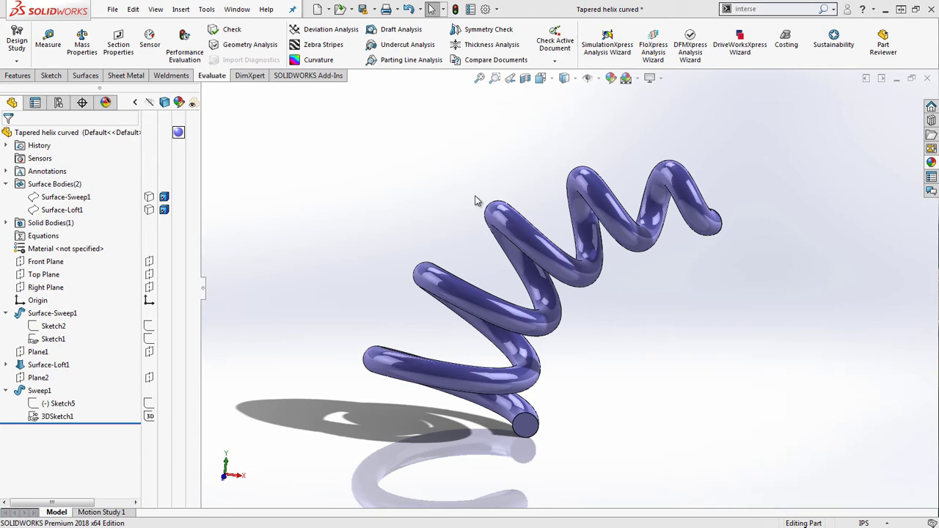
{"action": "mouse_move", "coordinate": [425, 226]}
{"action": "middle_mouse_down"}
{"action": "mouse_move", "coordinate": [430, 235]}
{"action": "mouse_move", "coordinate": [407, 199]}
{"action": "mouse_move", "coordinate": [430, 240]}
{"action": "mouse_move", "coordinate": [410, 238]}
{"action": "middle_mouse_up"}
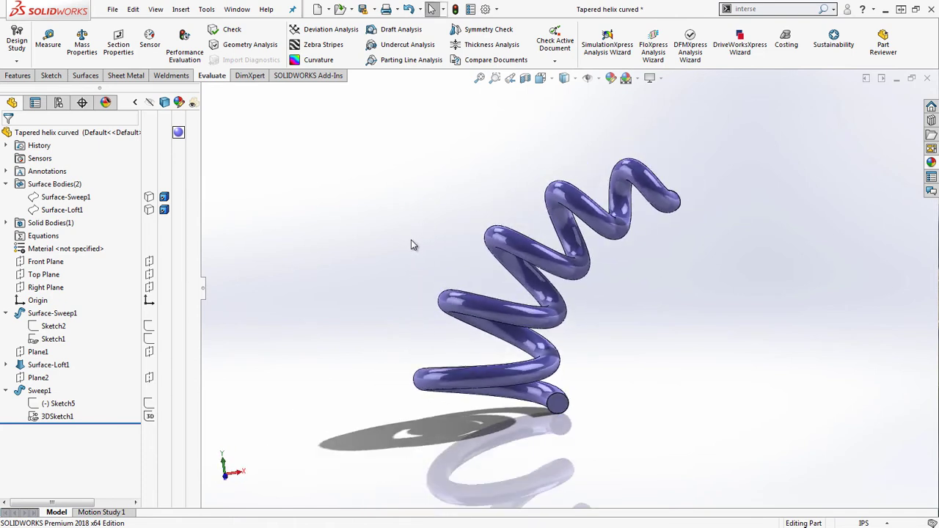
{"action": "left_click", "coordinate": [53, 314]}
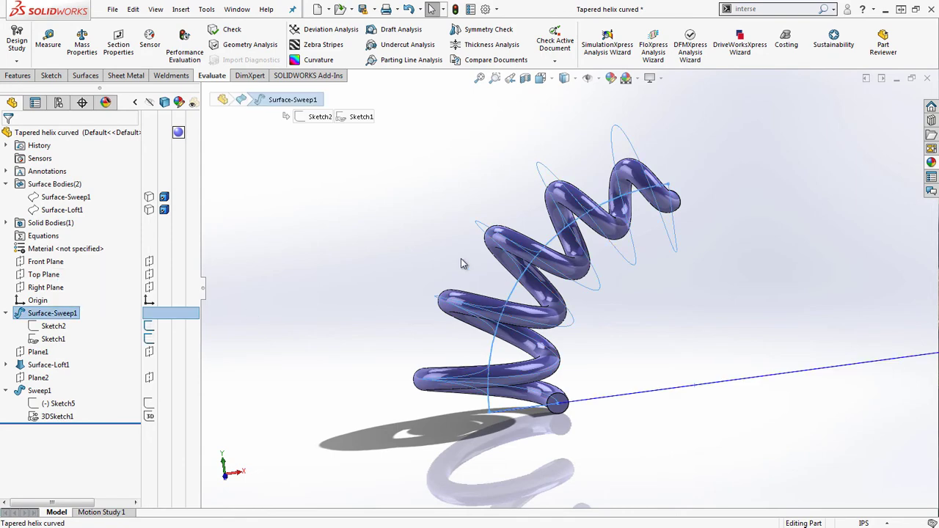
{"action": "middle_click_drag", "start_coordinate": [572, 279], "coordinate": [639, 306]}
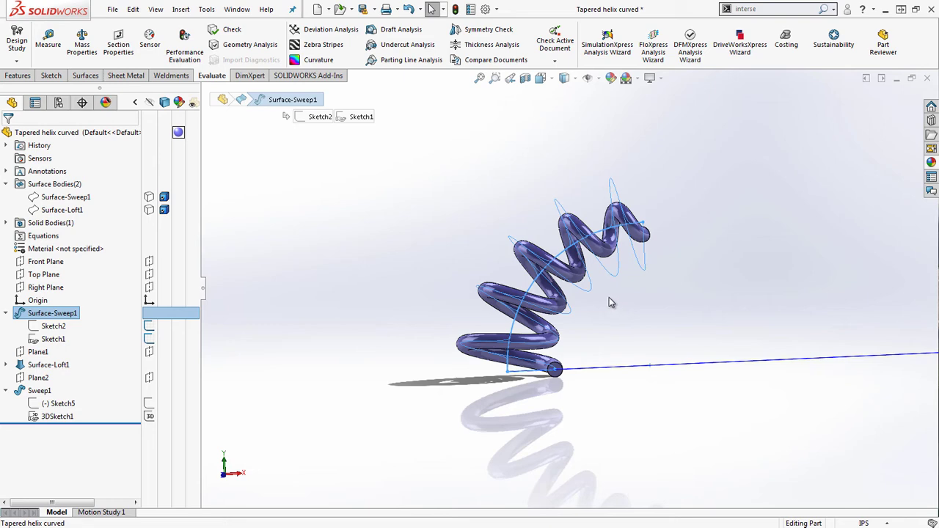
Step: Create a new part document from the PartIPS template
{"action": "left_click", "coordinate": [132, 8]}
{"action": "mouse_move", "coordinate": [112, 8]}
{"action": "left_click", "coordinate": [114, 31]}
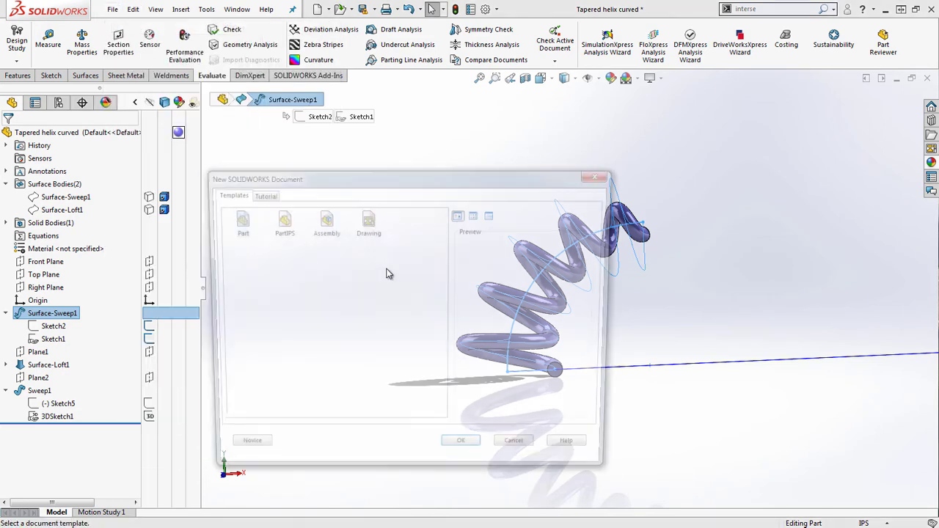
{"action": "left_click", "coordinate": [277, 234]}
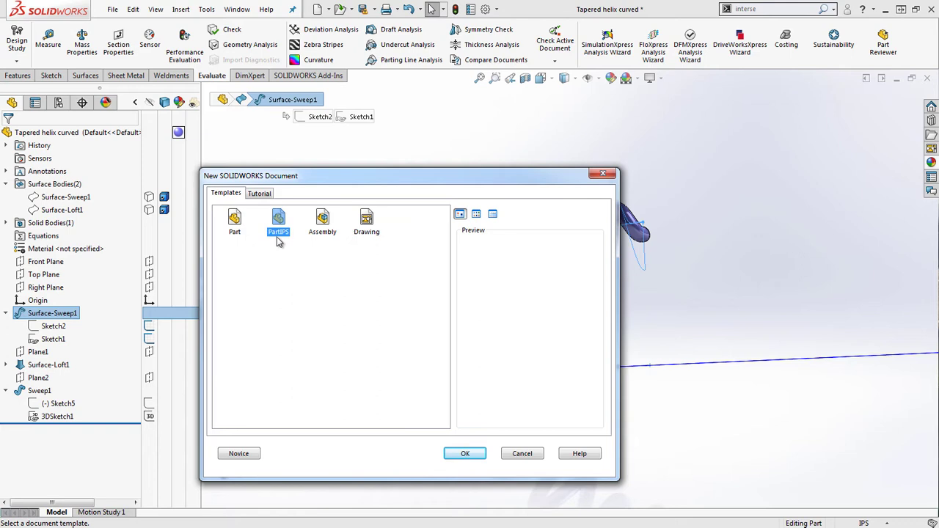
{"action": "left_click", "coordinate": [453, 455]}
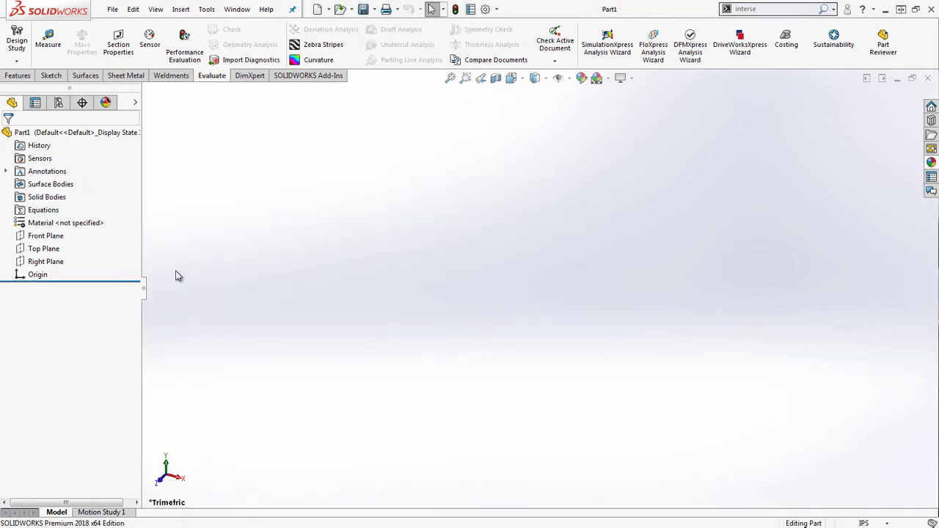
Step: Sketch a three-point arc on the Front Plane, starting at the origin and rising to the right, with a radius of about 3.51 in
{"action": "left_click", "coordinate": [34, 238]}
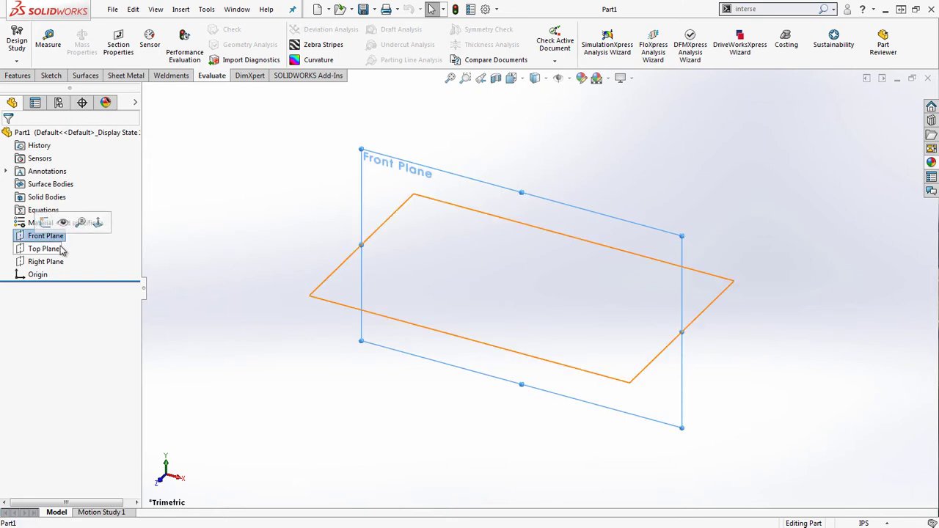
{"action": "left_click", "coordinate": [50, 76]}
{"action": "left_click", "coordinate": [111, 45]}
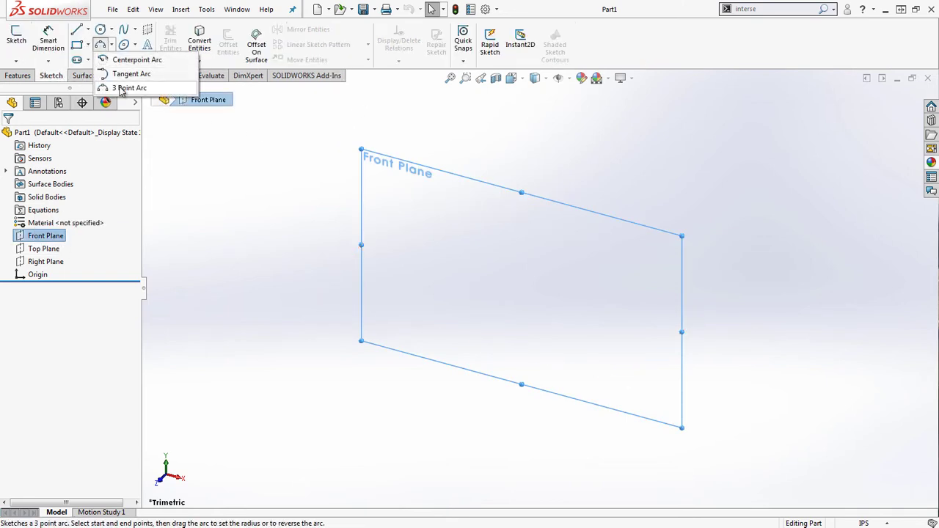
{"action": "left_click", "coordinate": [123, 88]}
{"action": "left_click", "coordinate": [540, 288]}
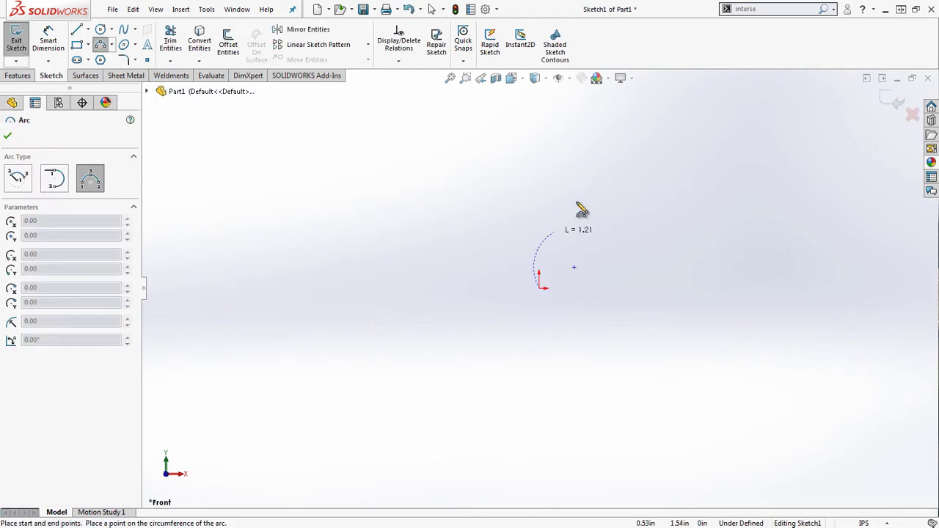
{"action": "left_click", "coordinate": [735, 134]}
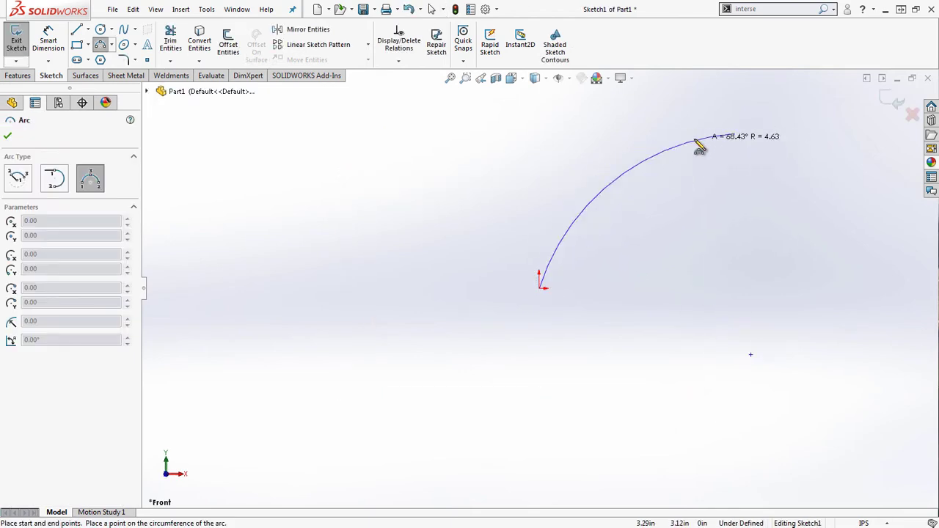
{"action": "left_click", "coordinate": [701, 134]}
{"action": "right_click", "coordinate": [733, 175]}
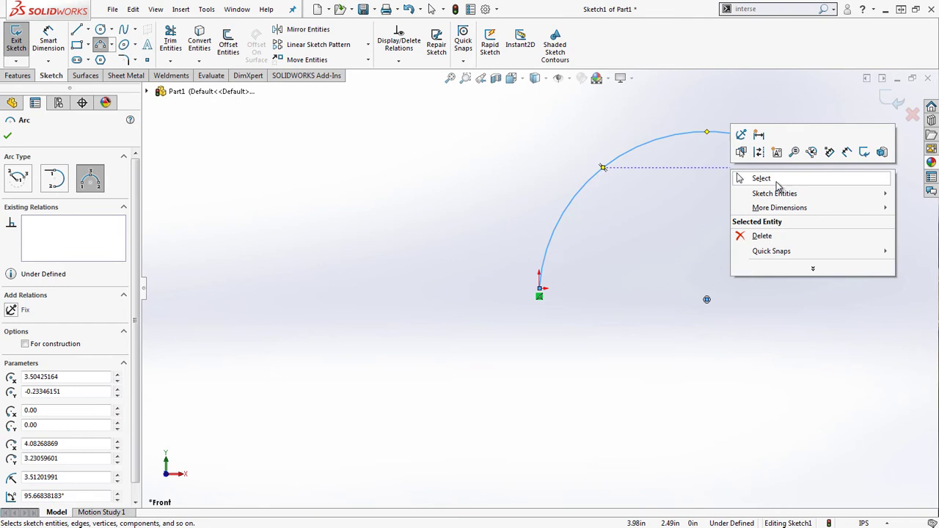
{"action": "left_click", "coordinate": [763, 180]}
Step: Make the arc's centre point horizontal with the origin and vertical with the arc's upper endpoint
{"action": "left_click", "coordinate": [701, 303]}
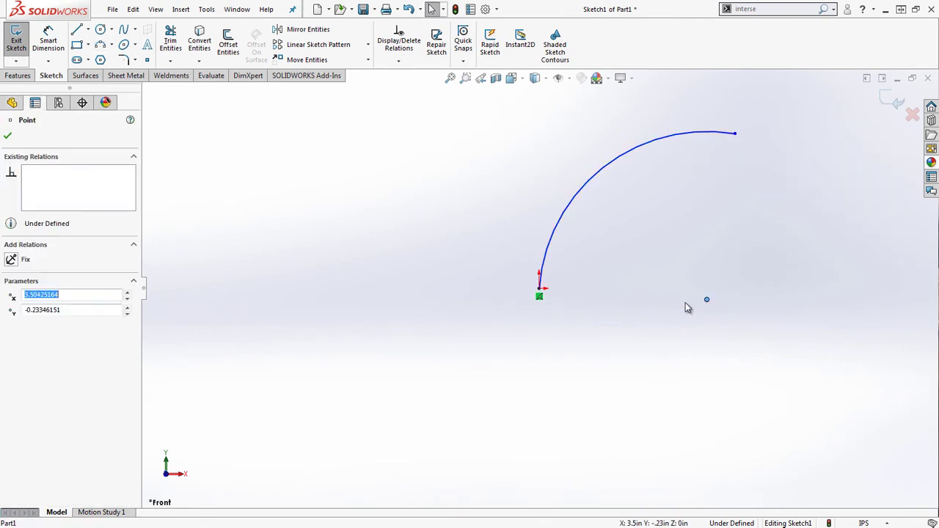
{"action": "left_click", "coordinate": [541, 290], "text": "ctrl"}
{"action": "left_click", "coordinate": [575, 243]}
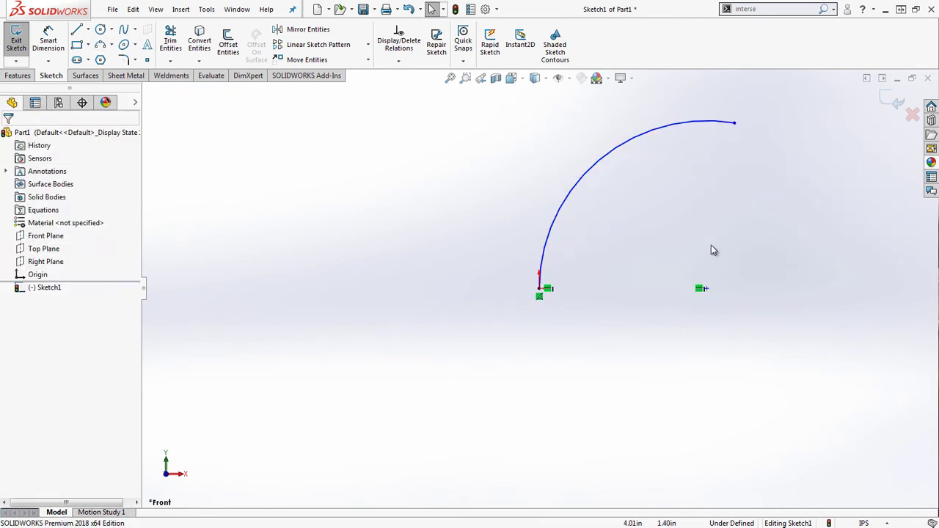
{"action": "left_click", "coordinate": [704, 289]}
{"action": "left_click", "coordinate": [735, 124], "text": "ctrl"}
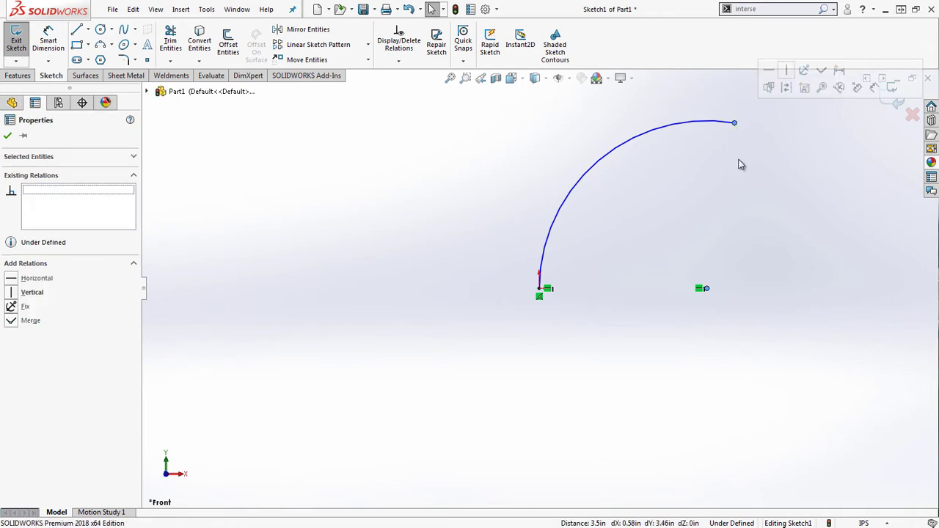
{"action": "left_click", "coordinate": [12, 294]}
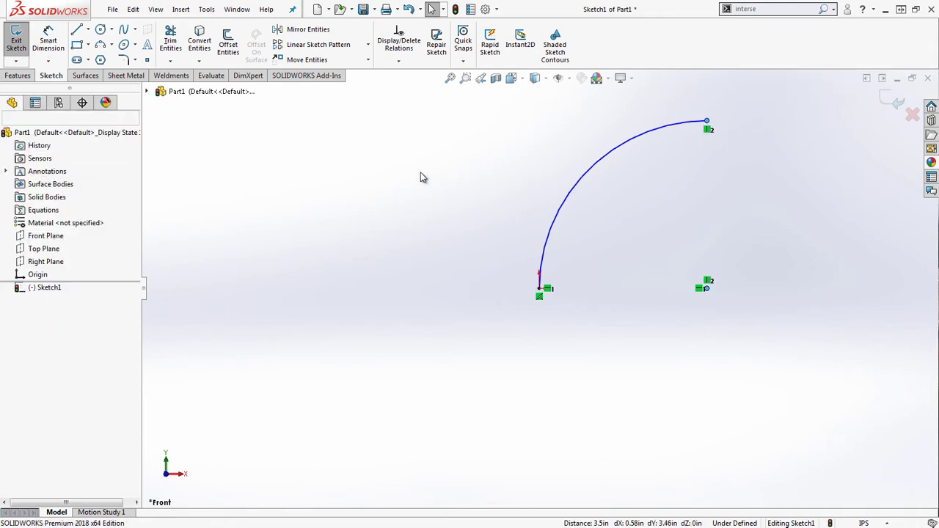
Step: Dimension the arc's radius to 3 in and exit the sketch
{"action": "left_click", "coordinate": [48, 42]}
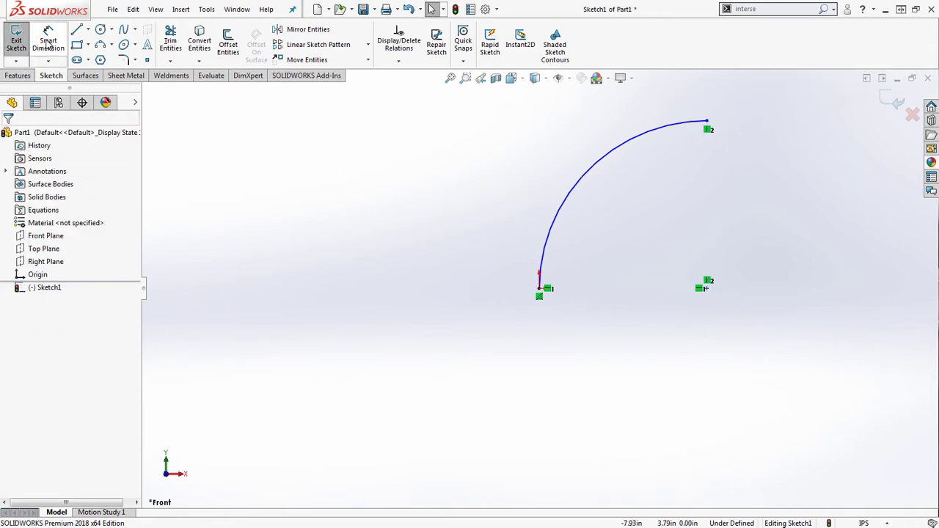
{"action": "left_click", "coordinate": [597, 160]}
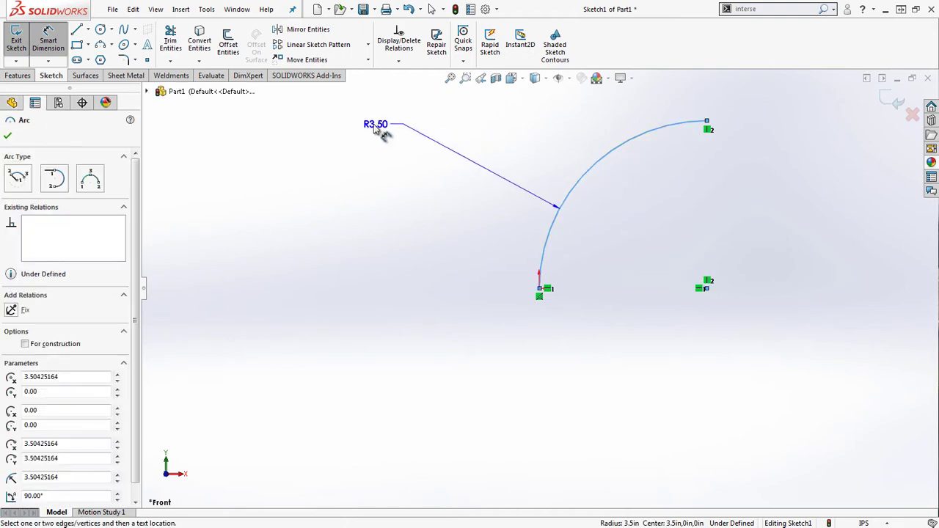
{"action": "left_click", "coordinate": [384, 134]}
{"action": "type", "text": "3"}
{"action": "key", "text": "Return"}
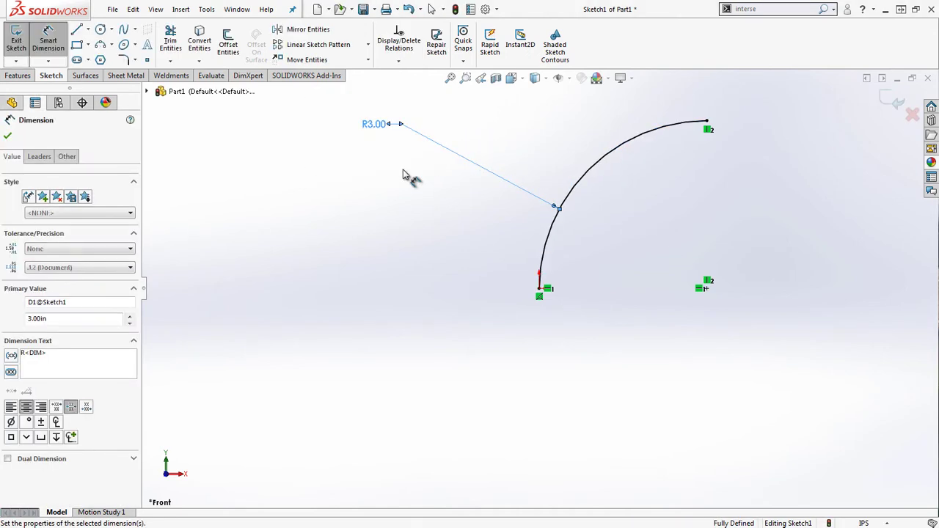
{"action": "left_click", "coordinate": [889, 101]}
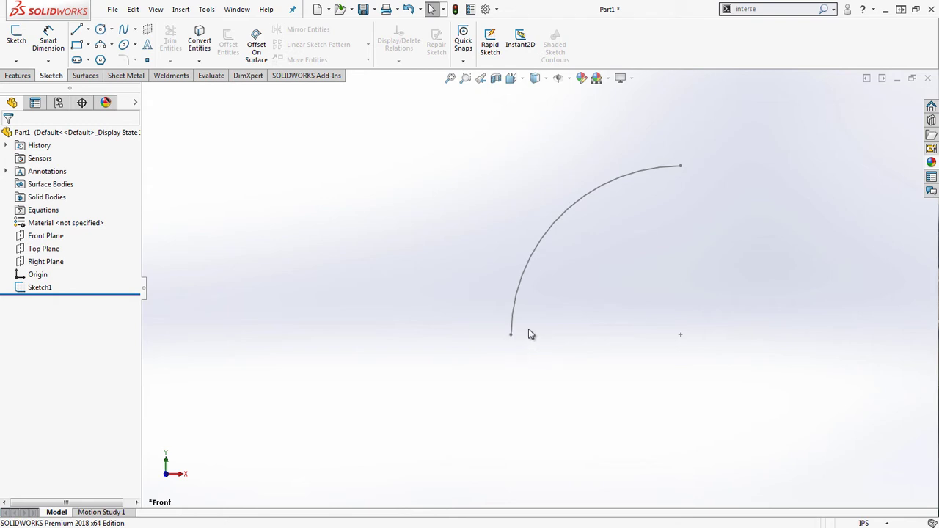
Step: Sketch a horizontal line about 1.04 in long on the Top Plane, from the origin towards the arc's centre
{"action": "left_click", "coordinate": [539, 245]}
{"action": "scroll", "coordinate": [693, 313], "scroll_direction": "down", "scroll_amount": 1}
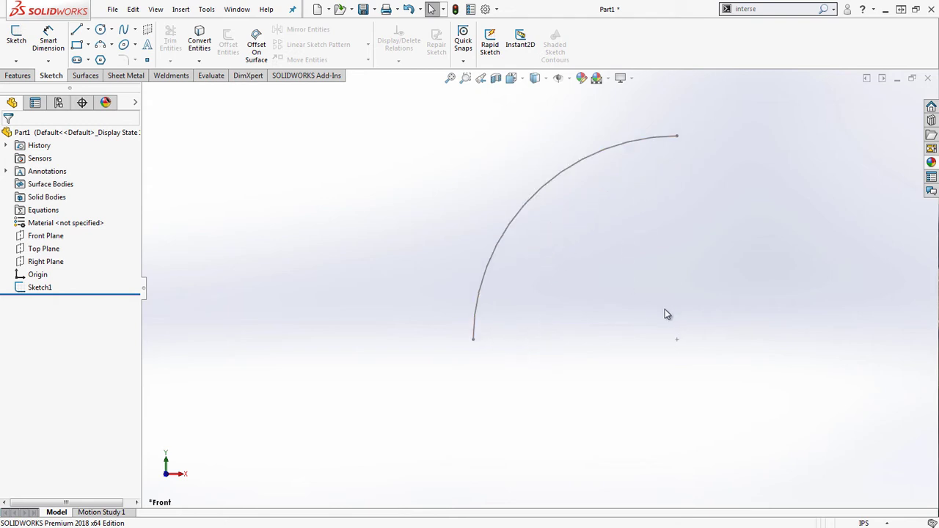
{"action": "left_click", "coordinate": [41, 251]}
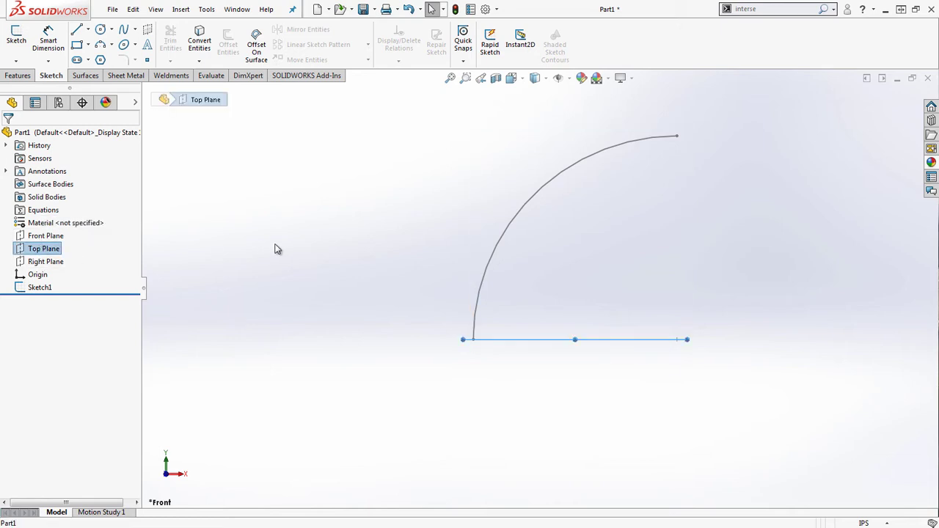
{"action": "left_click", "coordinate": [76, 29]}
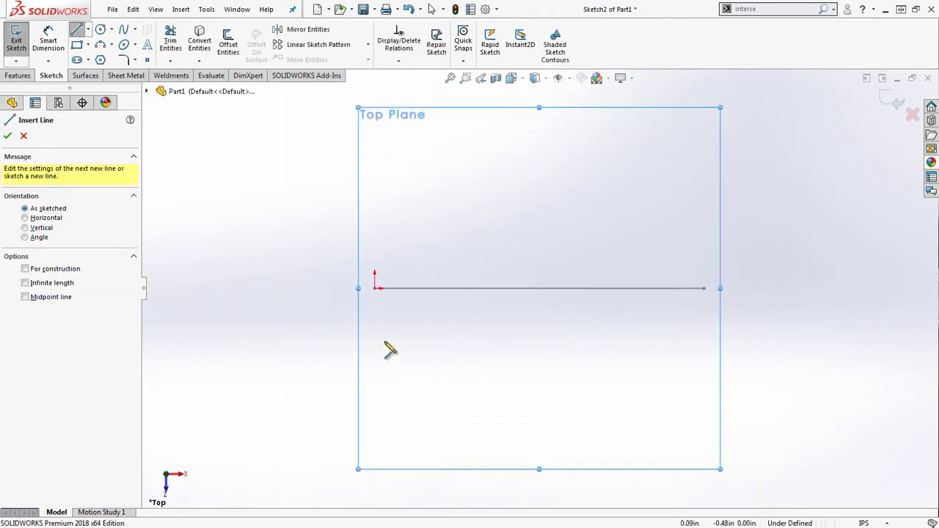
{"action": "middle_click_drag", "start_coordinate": [386, 345], "coordinate": [387, 245]}
{"action": "left_click", "coordinate": [377, 402]}
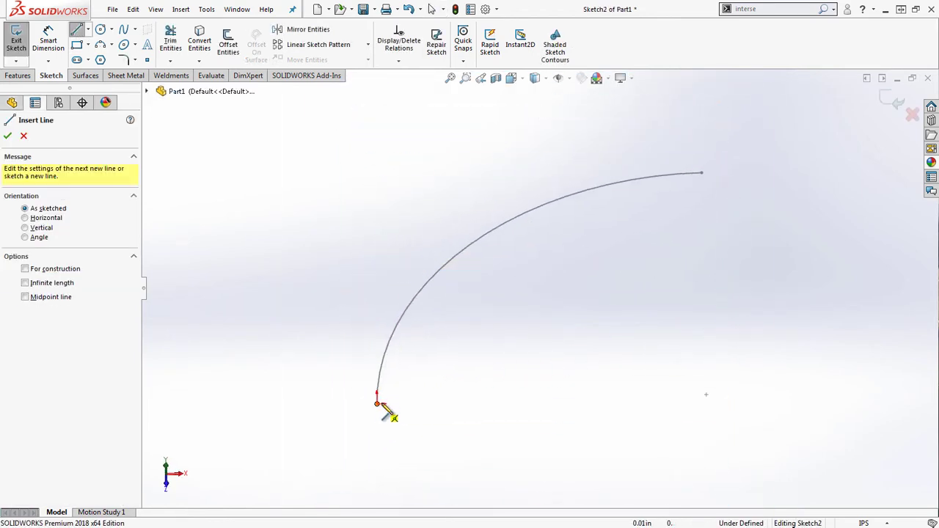
{"action": "left_click", "coordinate": [493, 402]}
{"action": "right_click", "coordinate": [494, 381]}
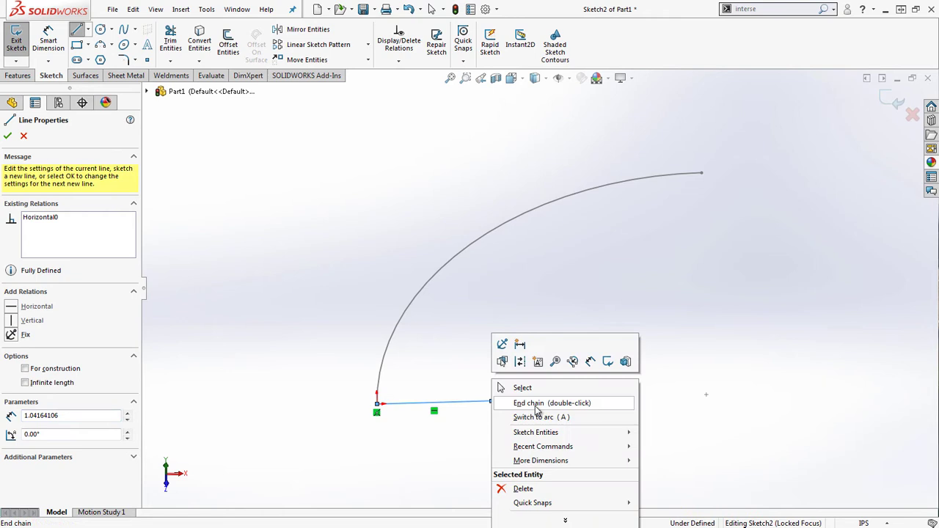
{"action": "left_click", "coordinate": [531, 387]}
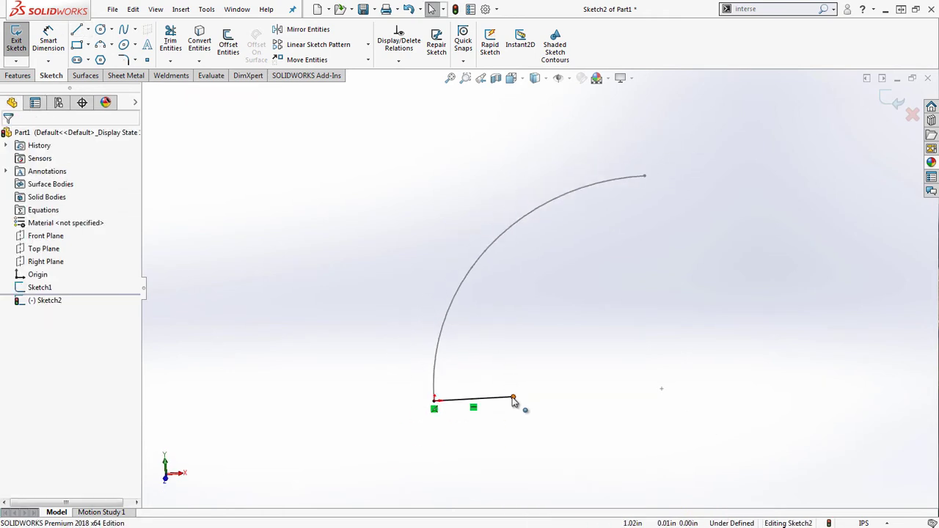
Step: Dimension the horizontal line's length to 1 in and exit the sketch
{"action": "right_click", "coordinate": [520, 407]}
{"action": "left_click", "coordinate": [554, 409]}
{"action": "left_click", "coordinate": [496, 402]}
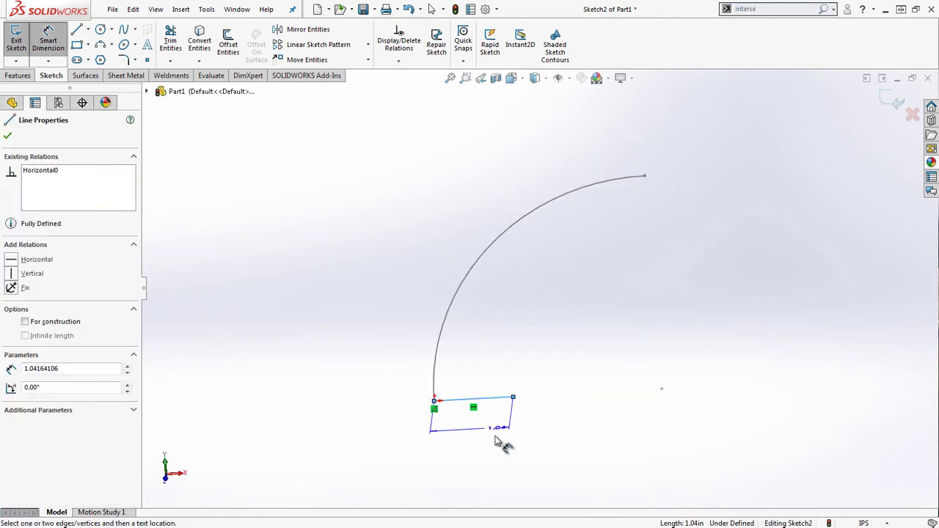
{"action": "left_click", "coordinate": [486, 438]}
{"action": "type", "text": "1"}
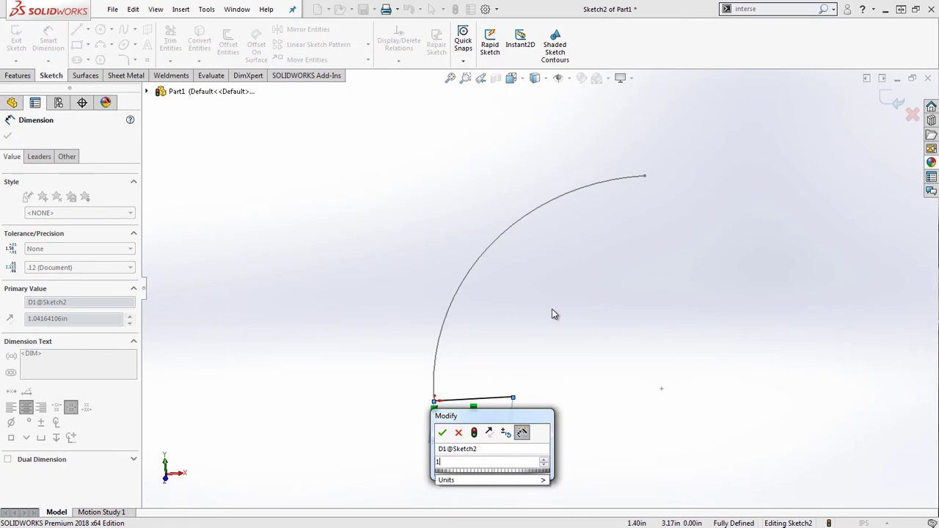
{"action": "key", "text": "Return"}
{"action": "mouse_move", "coordinate": [592, 509]}
{"action": "middle_mouse_down"}
{"action": "mouse_move", "coordinate": [604, 446]}
{"action": "mouse_move", "coordinate": [514, 415]}
{"action": "middle_mouse_up"}
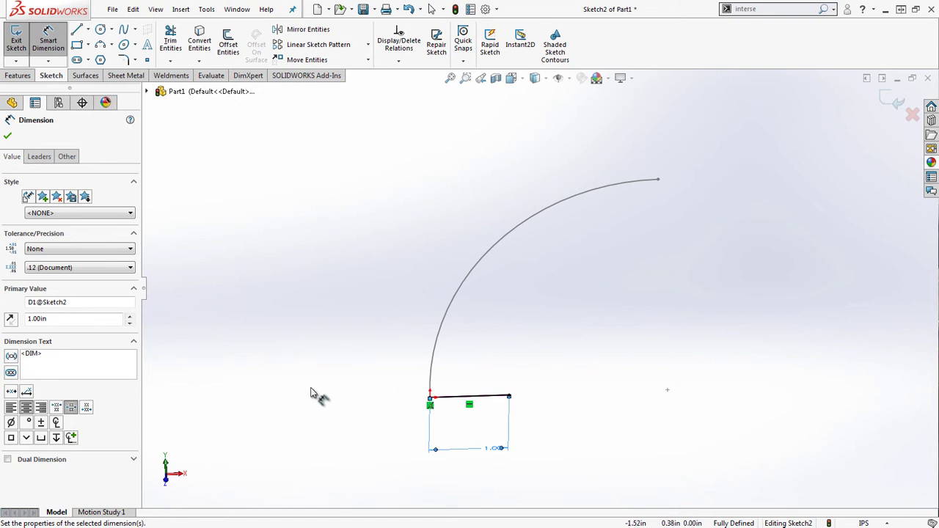
{"action": "scroll", "coordinate": [720, 348], "scroll_direction": "up", "scroll_amount": 1}
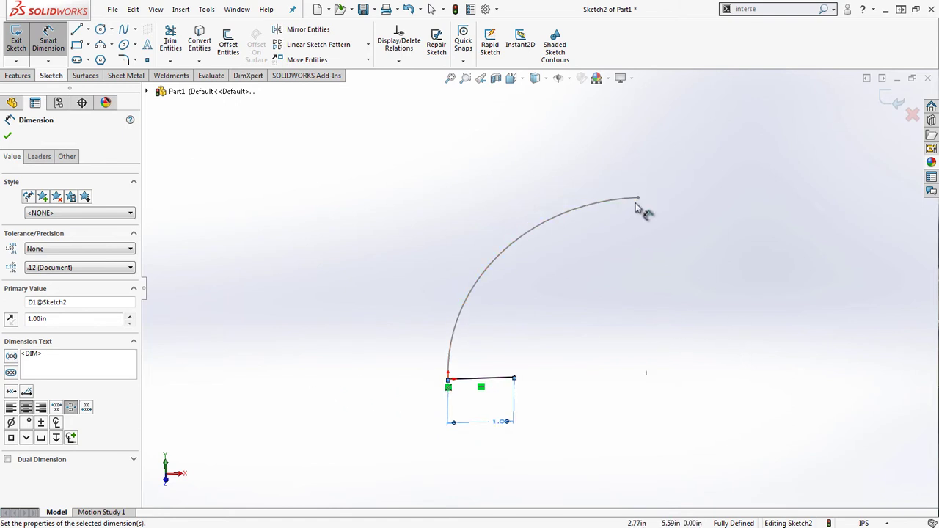
{"action": "mouse_move", "coordinate": [682, 331]}
{"action": "middle_mouse_down"}
{"action": "mouse_move", "coordinate": [690, 255]}
{"action": "mouse_move", "coordinate": [685, 267]}
{"action": "middle_mouse_up"}
{"action": "left_click", "coordinate": [899, 101]}
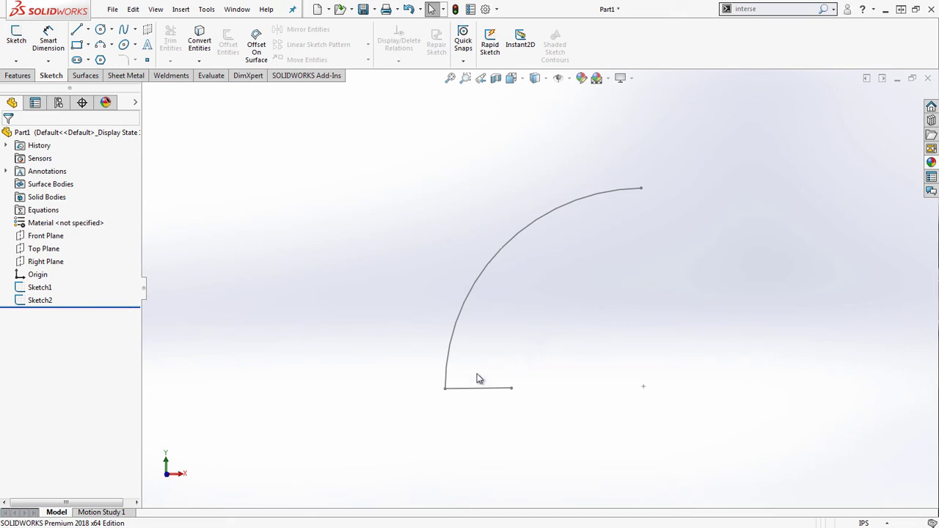
Step: Create a swept surface with the short horizontal line as the profile and the arc as the path
{"action": "mouse_move", "coordinate": [464, 311]}
{"action": "left_mouse_down"}
{"action": "mouse_move", "coordinate": [533, 327]}
{"action": "mouse_move", "coordinate": [480, 306]}
{"action": "left_mouse_up"}
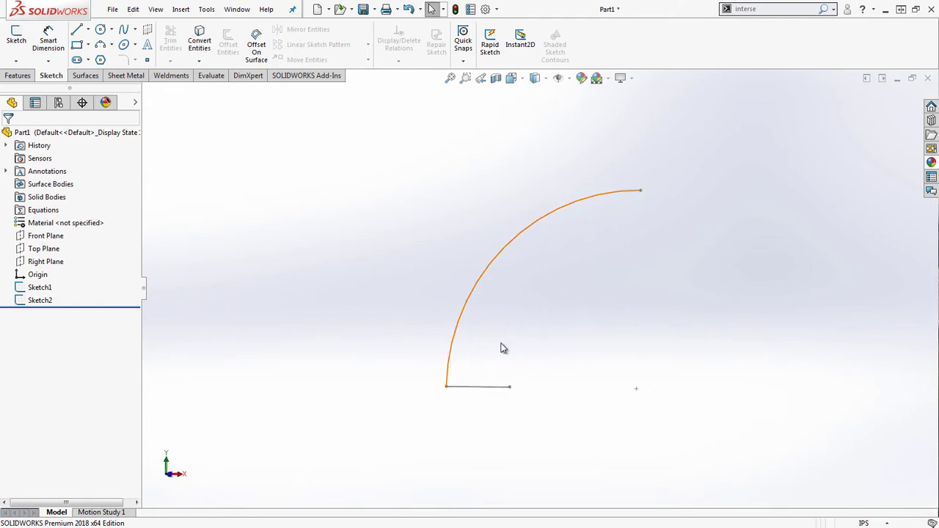
{"action": "left_click", "coordinate": [488, 391]}
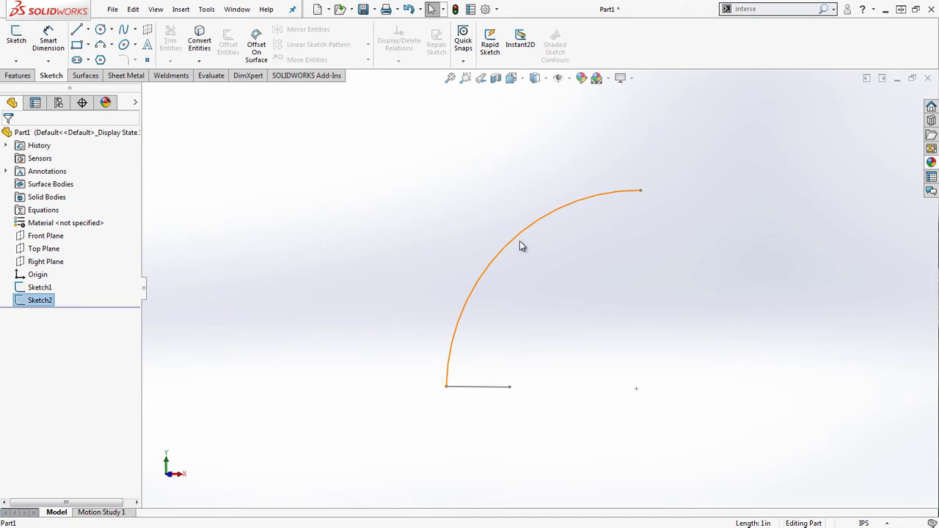
{"action": "left_click", "coordinate": [588, 319]}
{"action": "middle_click_drag", "start_coordinate": [587, 321], "coordinate": [577, 307], "text": "ctrl"}
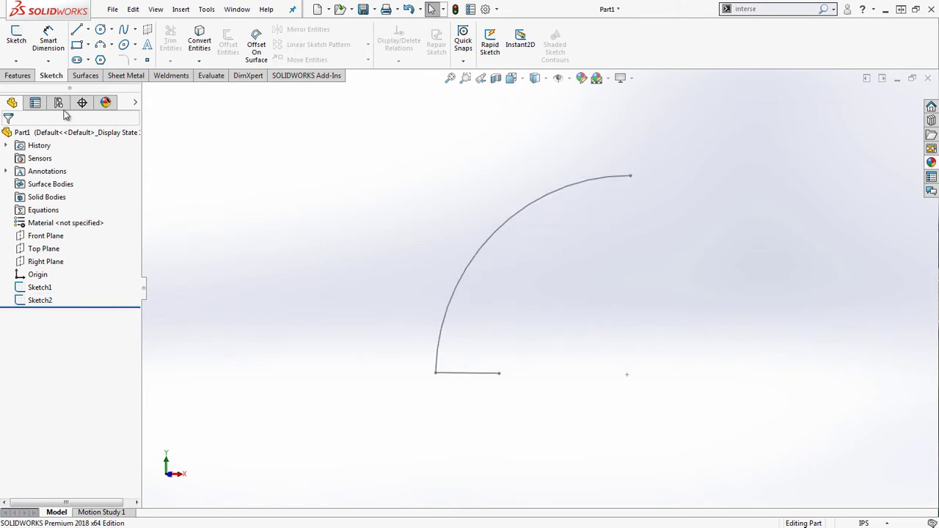
{"action": "right_click", "coordinate": [85, 79]}
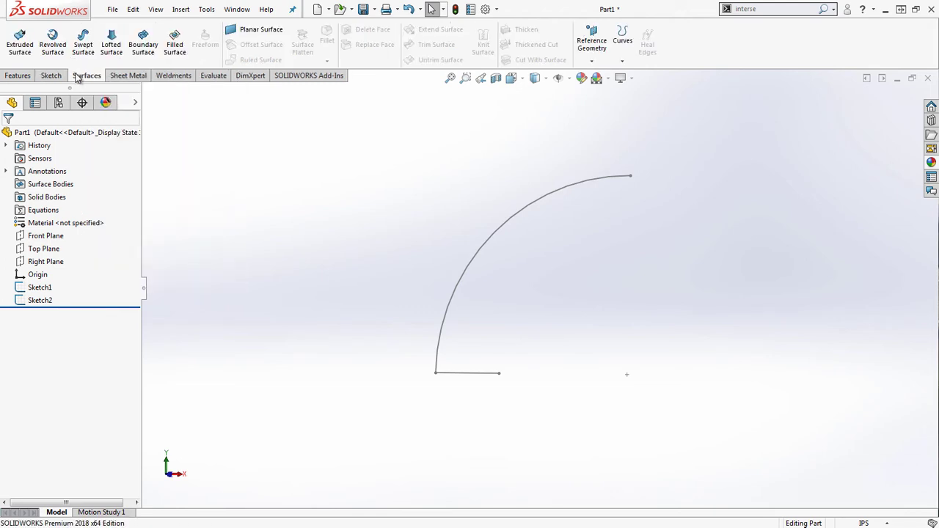
{"action": "left_click", "coordinate": [83, 44]}
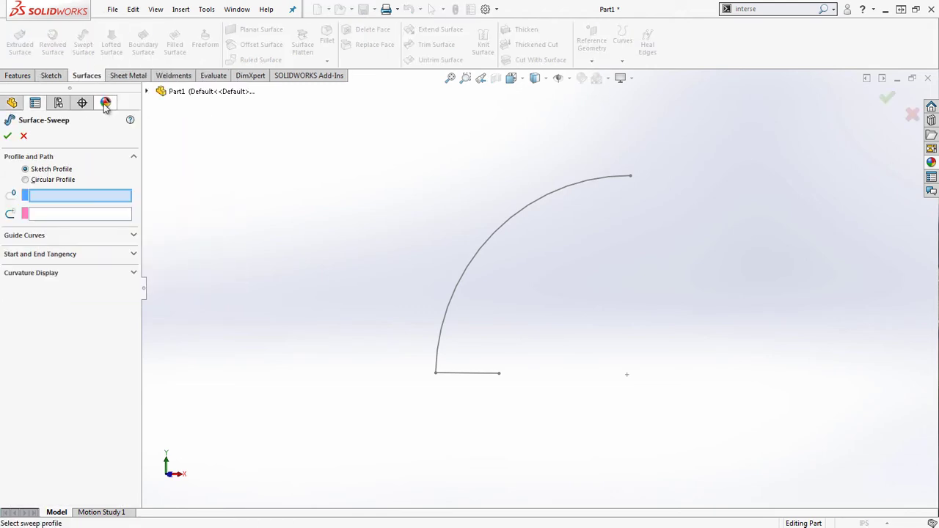
{"action": "left_click", "coordinate": [471, 375]}
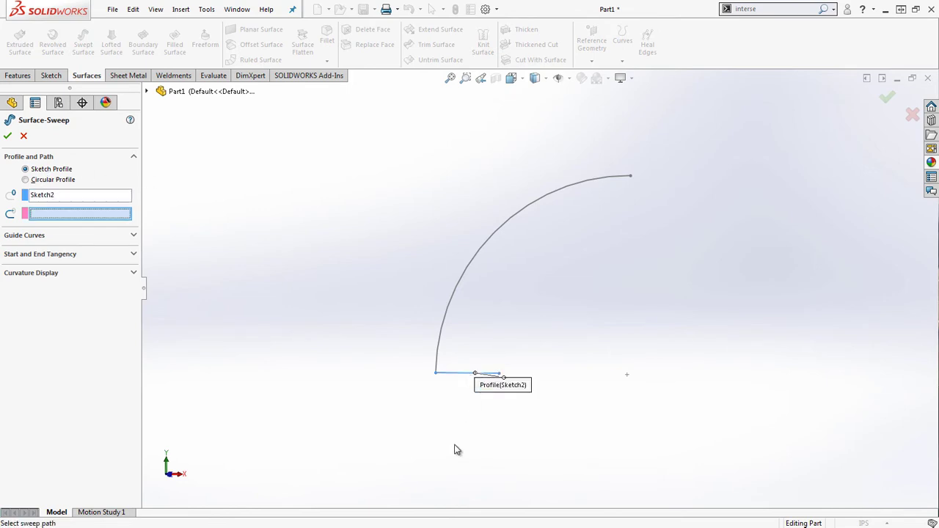
{"action": "left_click", "coordinate": [441, 345]}
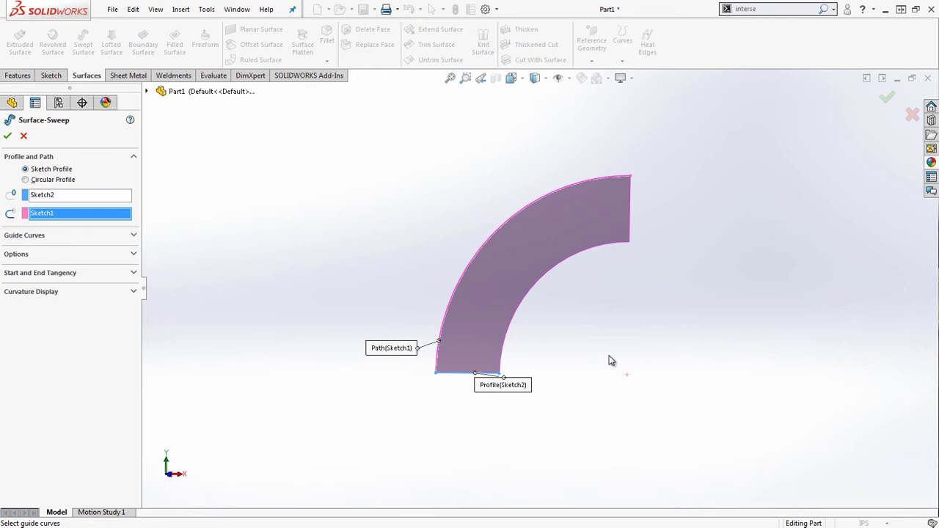
{"action": "left_click", "coordinate": [8, 136]}
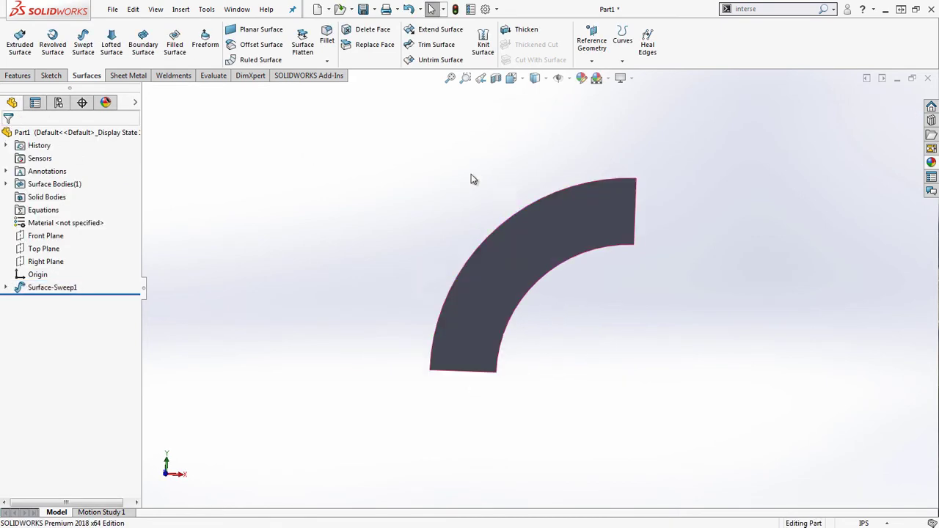
Step: Examine the first surface sweep's twist options in the finished Tapered helix curved part and return to Part1
{"action": "middle_click_drag", "start_coordinate": [471, 179], "coordinate": [624, 283]}
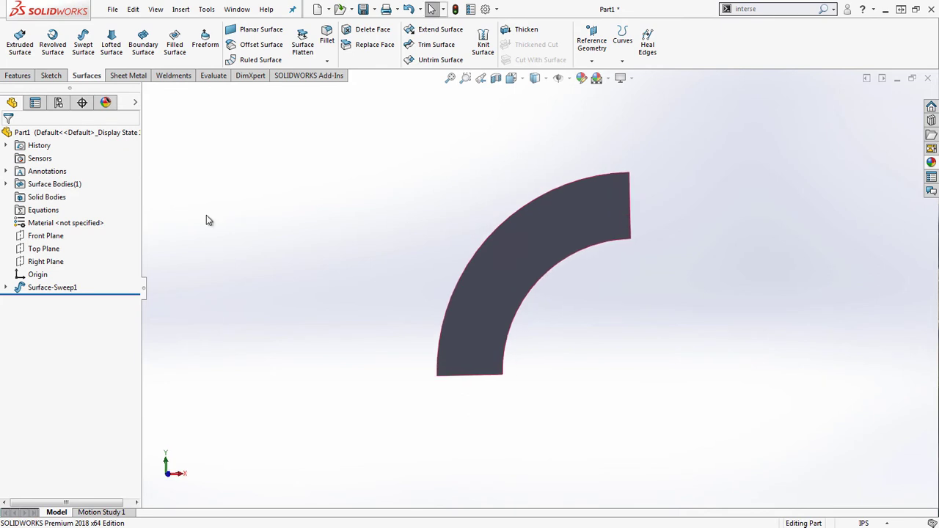
{"action": "right_click", "coordinate": [52, 288]}
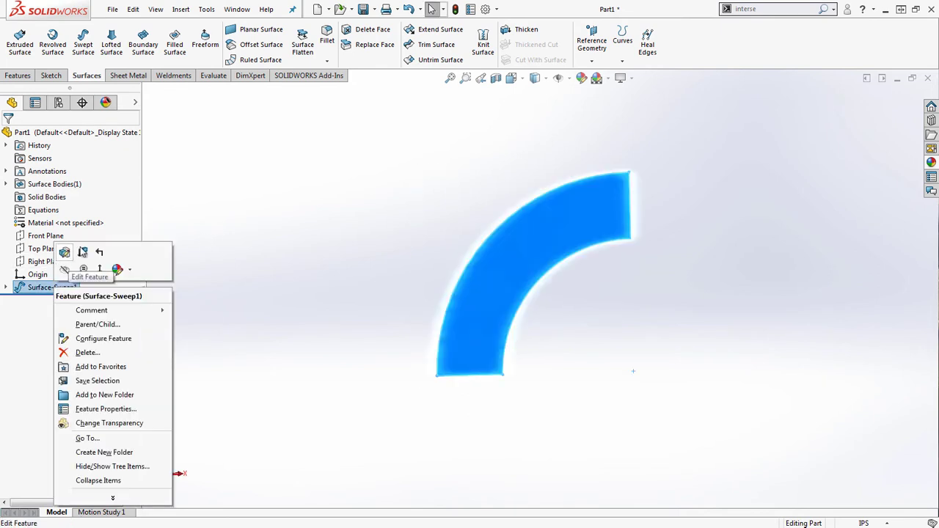
{"action": "left_click", "coordinate": [439, 382]}
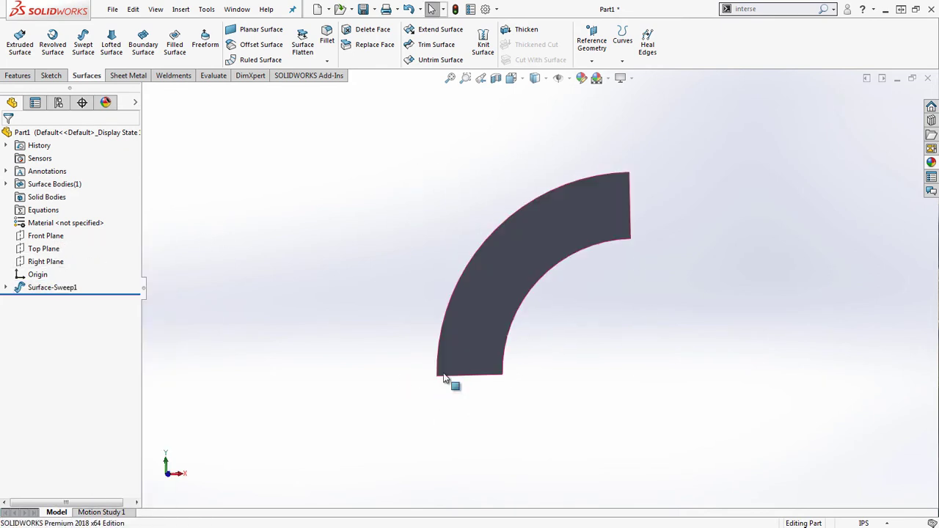
{"action": "left_click", "coordinate": [237, 8]}
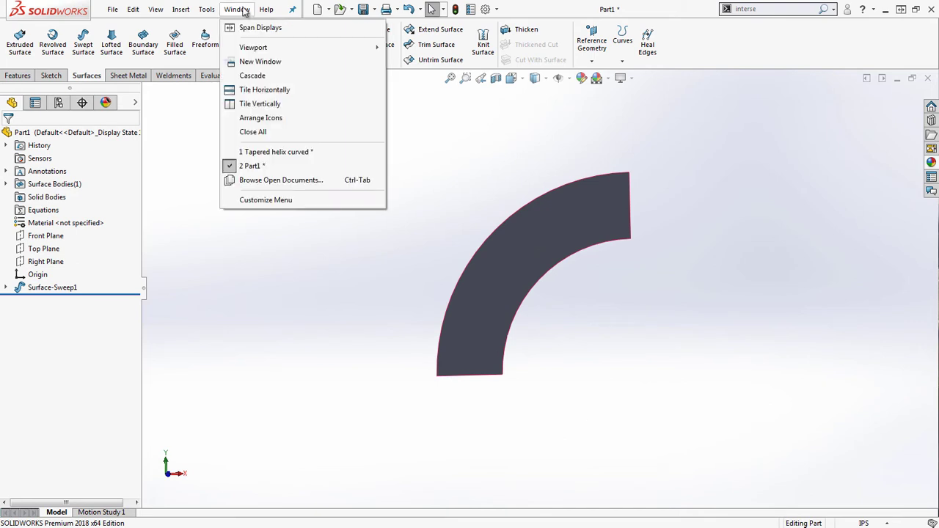
{"action": "left_click", "coordinate": [308, 153]}
{"action": "right_click", "coordinate": [72, 314]}
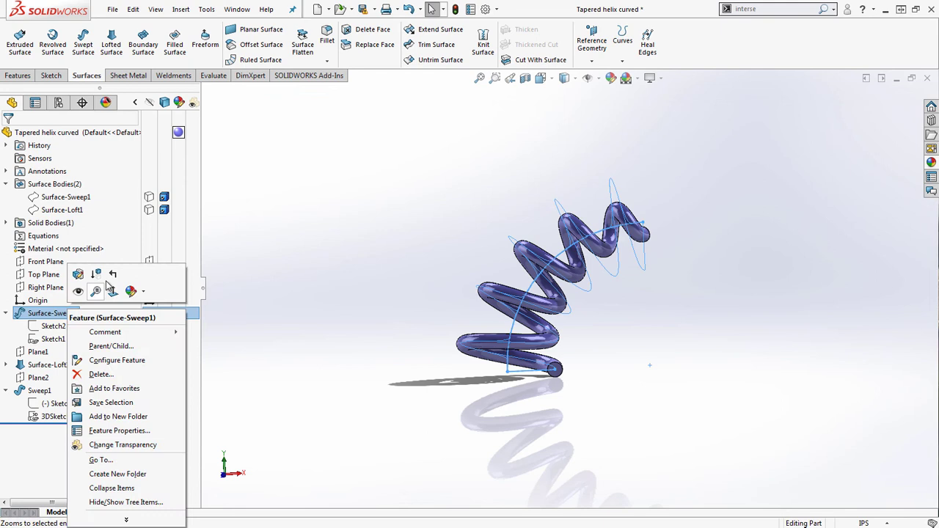
{"action": "left_click", "coordinate": [82, 274]}
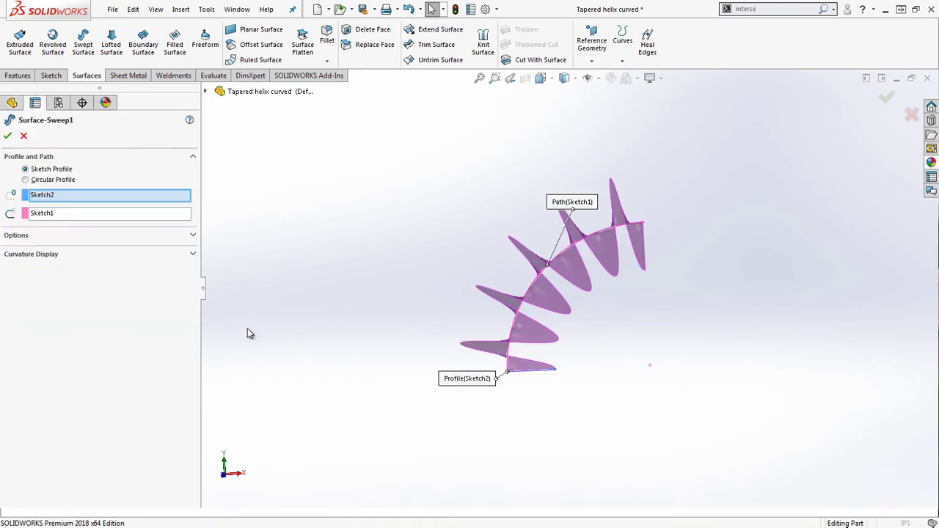
{"action": "left_click", "coordinate": [103, 237]}
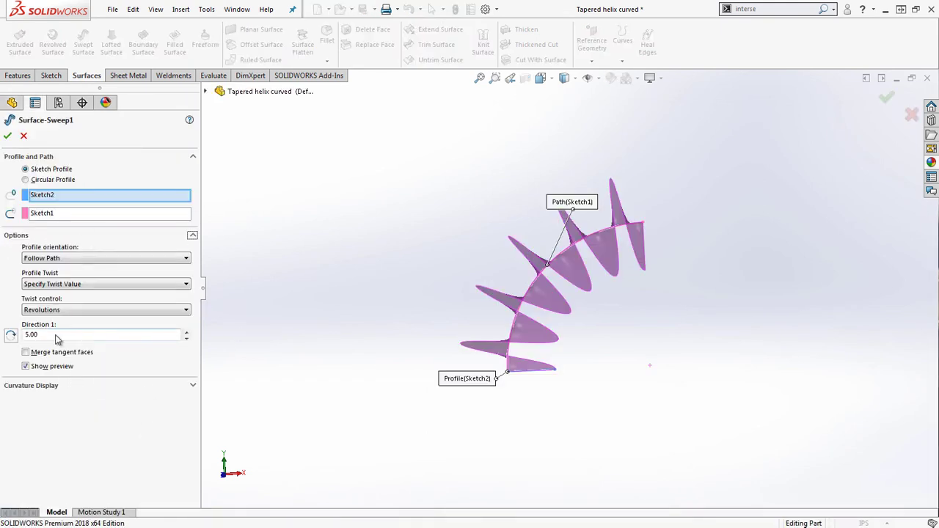
{"action": "left_click", "coordinate": [24, 136]}
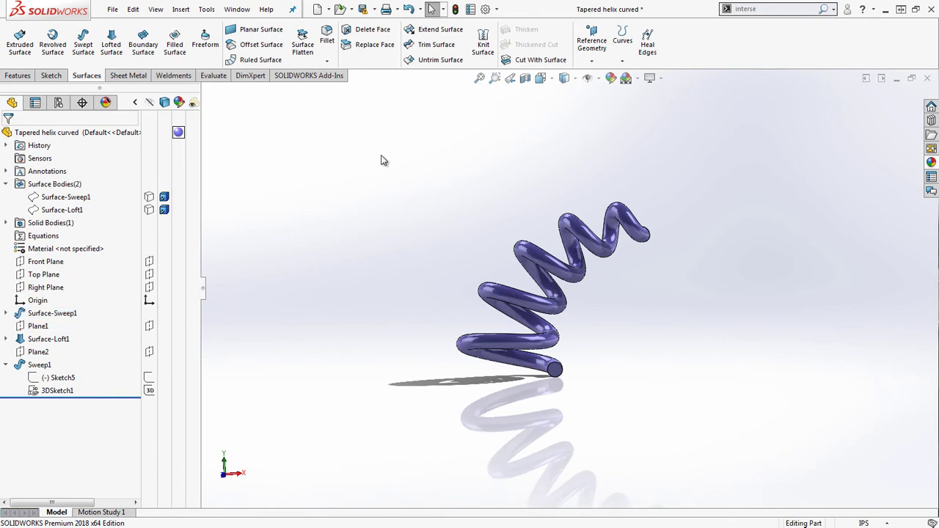
{"action": "left_click", "coordinate": [242, 10]}
{"action": "left_click", "coordinate": [277, 166]}
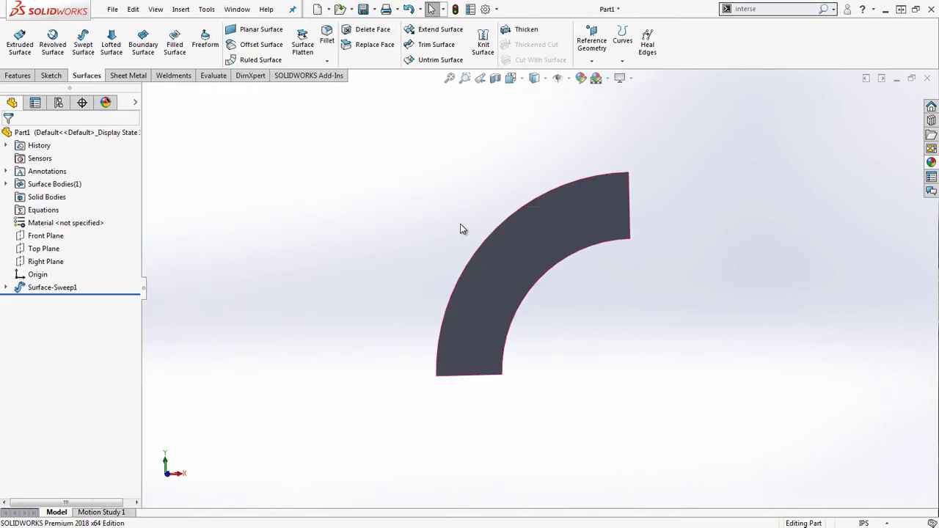
Step: Edit the surface sweep to use a specified profile twist controlled by revolutions, with a value of 5
{"action": "right_click", "coordinate": [30, 293]}
{"action": "left_click", "coordinate": [46, 254]}
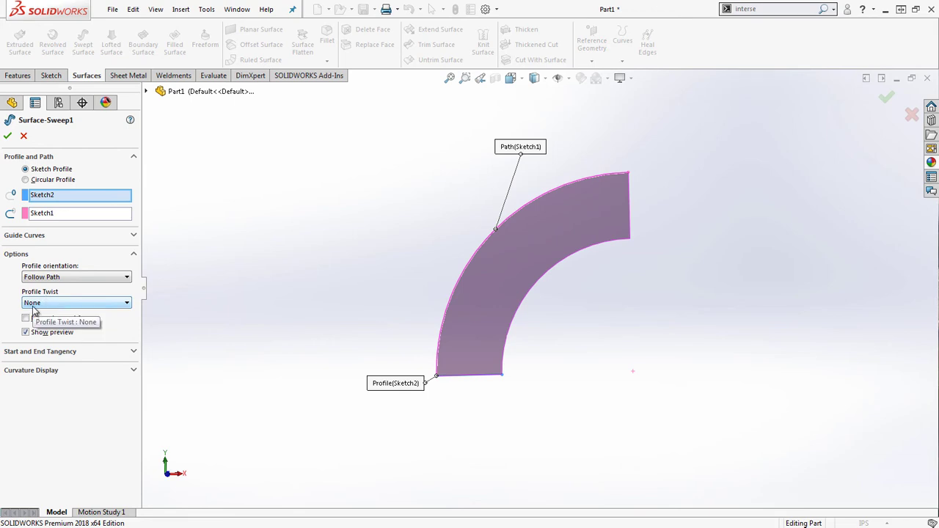
{"action": "left_click", "coordinate": [31, 305]}
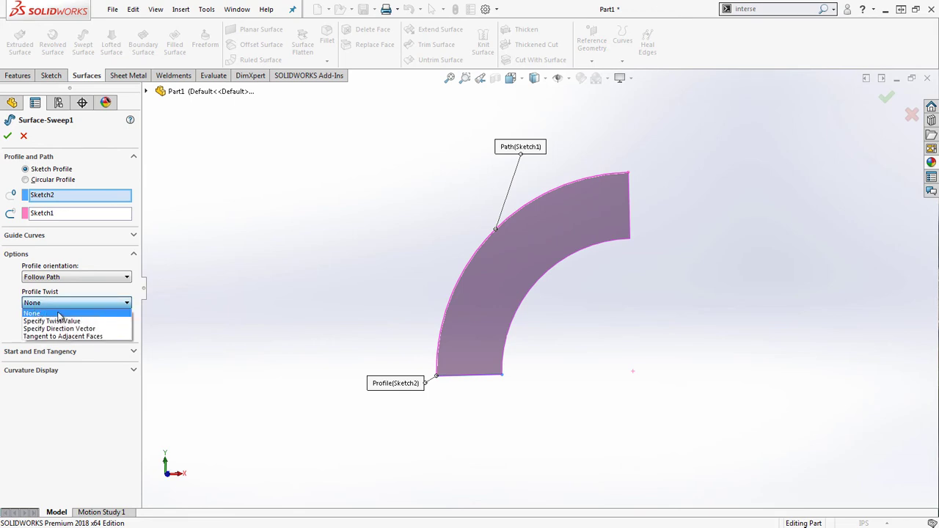
{"action": "left_click", "coordinate": [37, 321]}
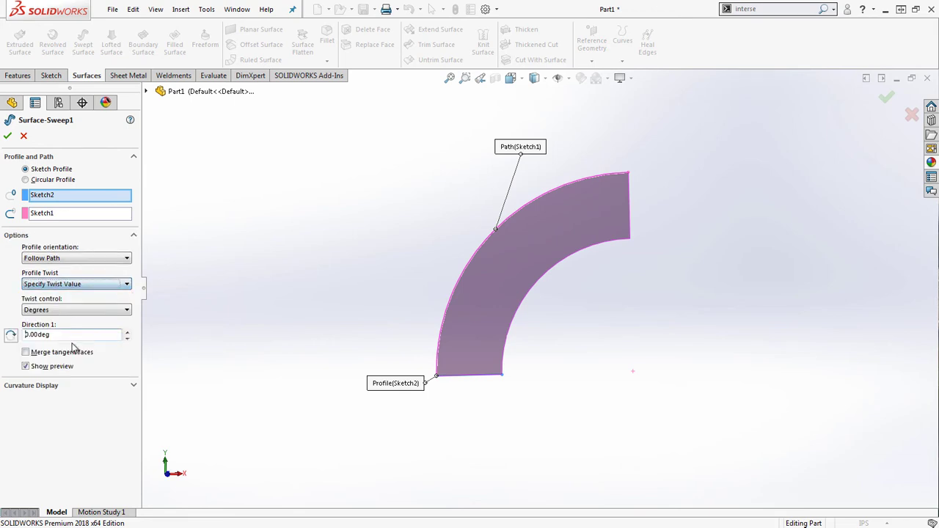
{"action": "left_click", "coordinate": [87, 310]}
{"action": "left_click", "coordinate": [46, 336]}
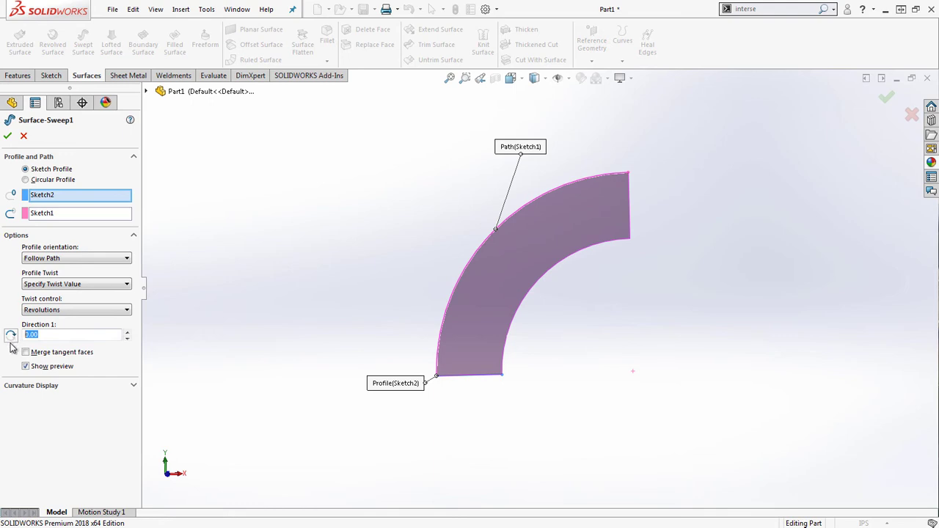
{"action": "key", "text": "Return"}
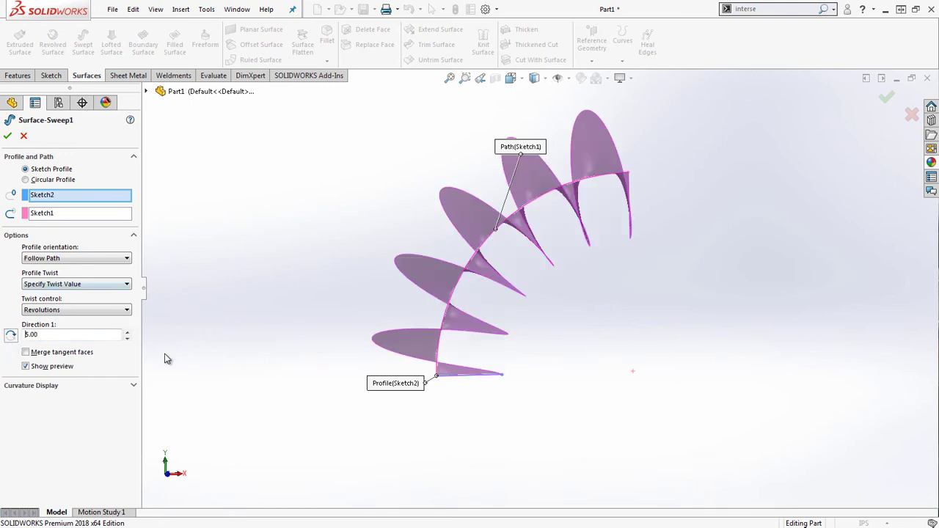
Step: Try other twist counts for the surface sweep, such as 24, 21 and 2 revolutions
{"action": "left_click_drag", "start_coordinate": [128, 332], "coordinate": [126, 333]}
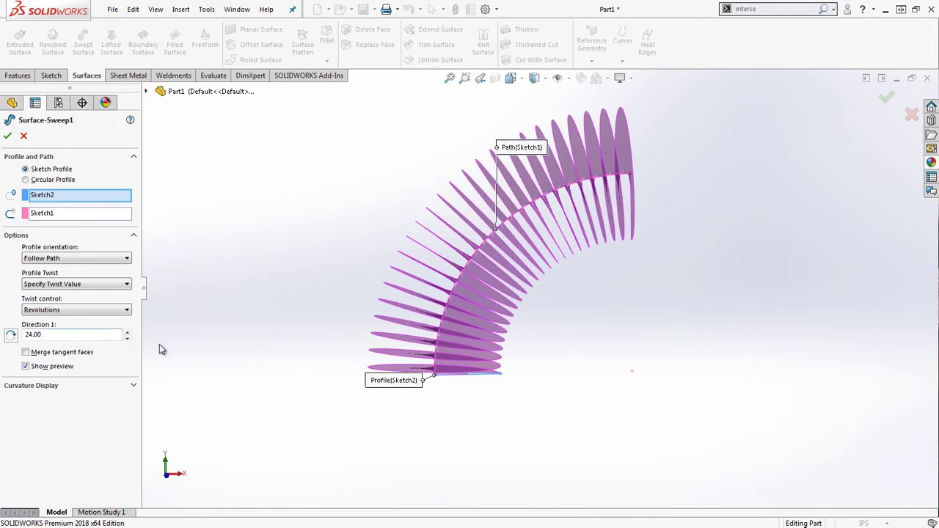
{"action": "left_click", "coordinate": [127, 338]}
{"action": "left_click", "coordinate": [127, 339]}
{"action": "left_click", "coordinate": [127, 338]}
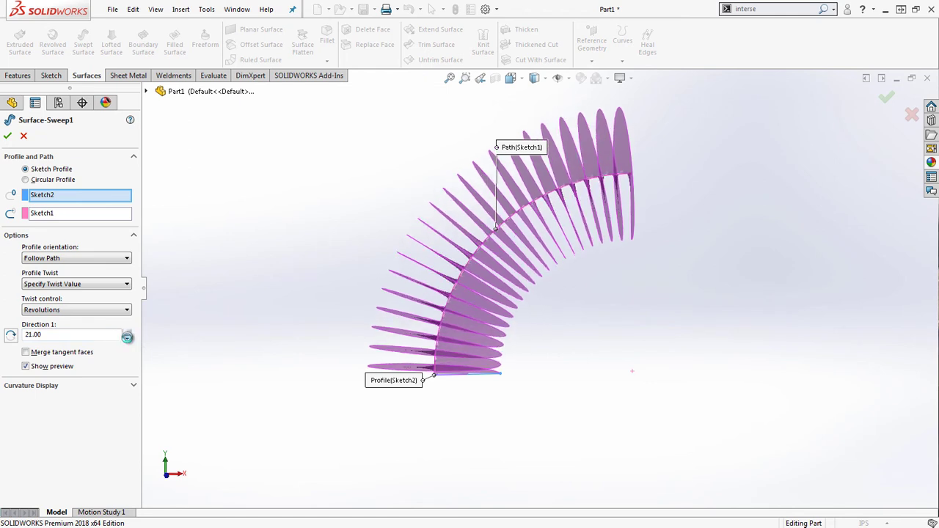
{"action": "left_click", "coordinate": [127, 338]}
{"action": "left_click", "coordinate": [28, 335]}
{"action": "key", "text": "Delete"}
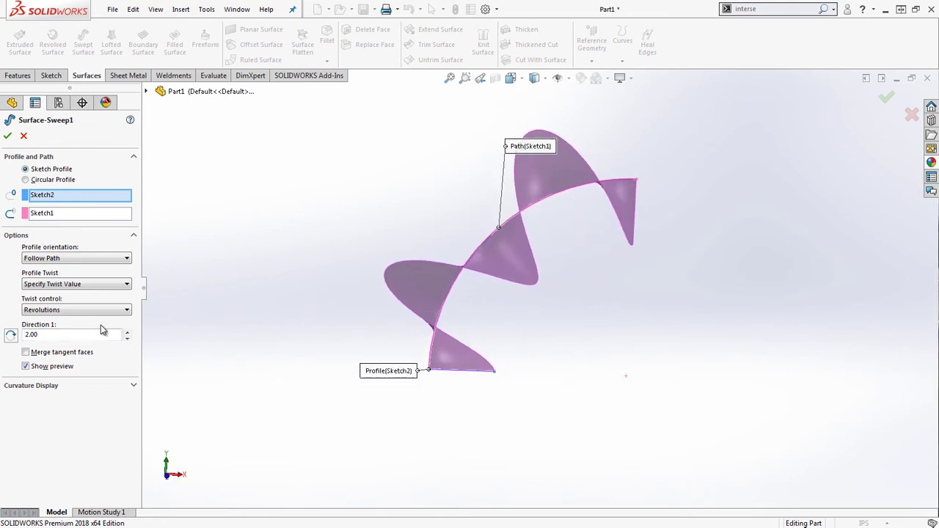
Step: Set the surface sweep's twist to 5 revolutions and accept the edited feature
{"action": "double_click", "coordinate": [47, 334]}
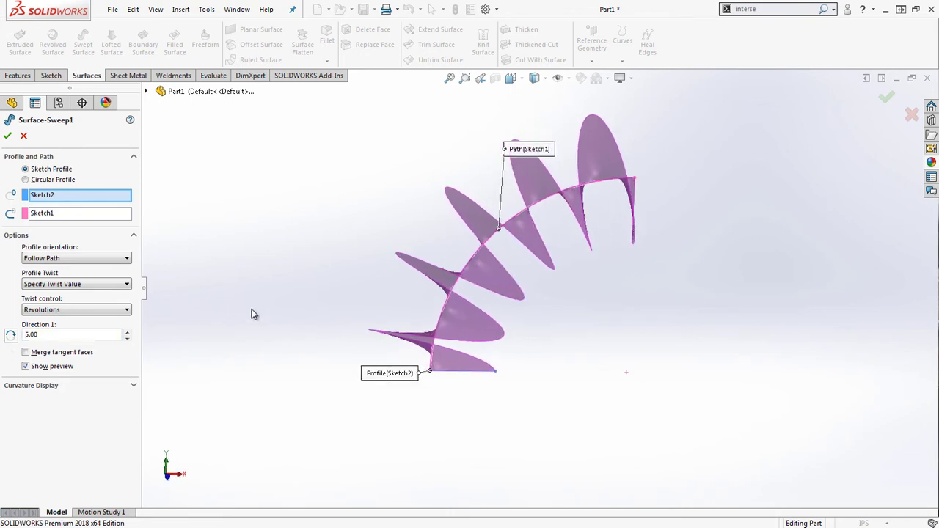
{"action": "left_click", "coordinate": [9, 136]}
{"action": "middle_click_drag", "start_coordinate": [392, 177], "coordinate": [531, 377]}
{"action": "middle_click_drag", "start_coordinate": [663, 195], "coordinate": [541, 179]}
{"action": "left_click", "coordinate": [541, 179]}
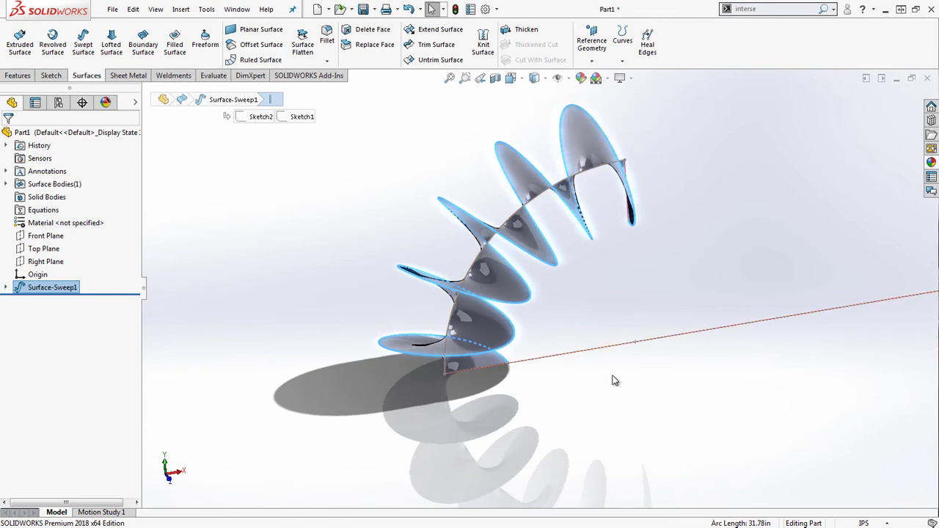
{"action": "middle_click_drag", "start_coordinate": [480, 393], "coordinate": [507, 354]}
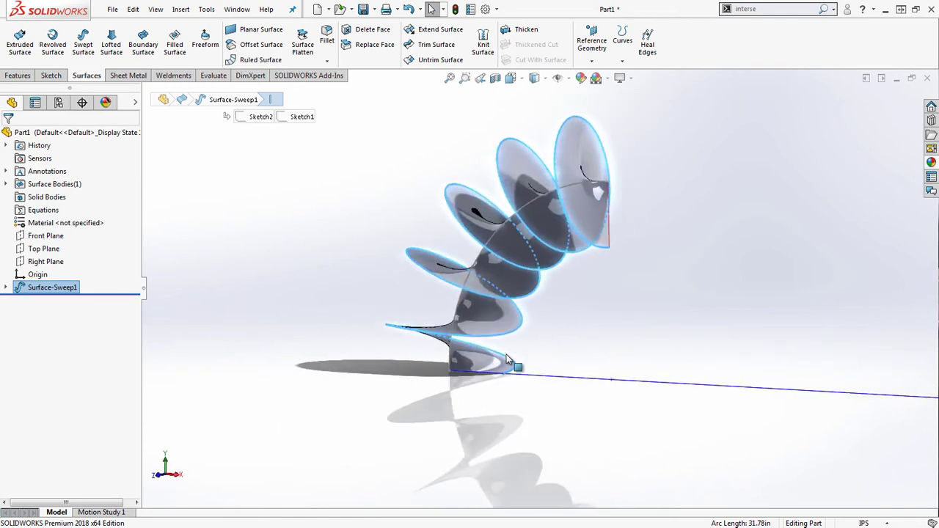
{"action": "middle_click_drag", "start_coordinate": [510, 419], "coordinate": [566, 443]}
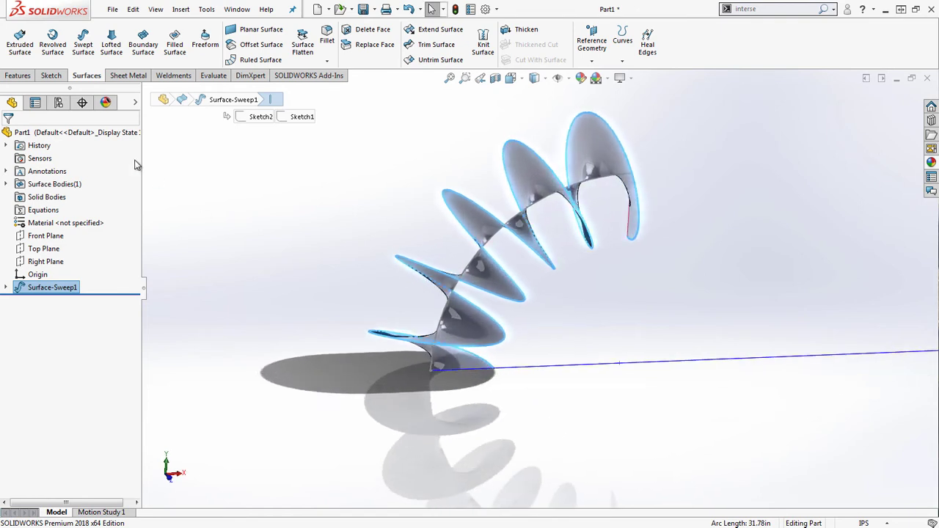
Step: Sweep a solid circular profile of 0.10 in diameter along the outer helical edge of the twisted surface
{"action": "left_click", "coordinate": [17, 76]}
{"action": "left_click", "coordinate": [121, 35]}
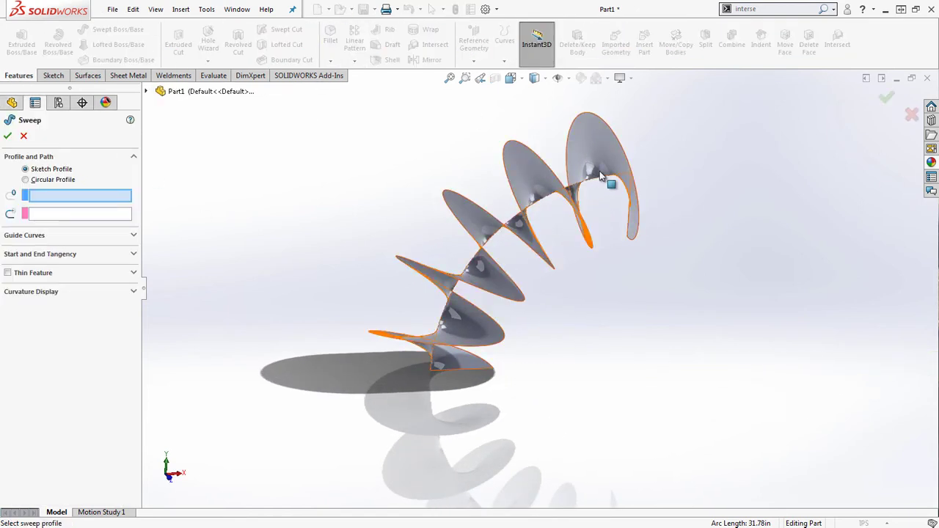
{"action": "left_click", "coordinate": [114, 214]}
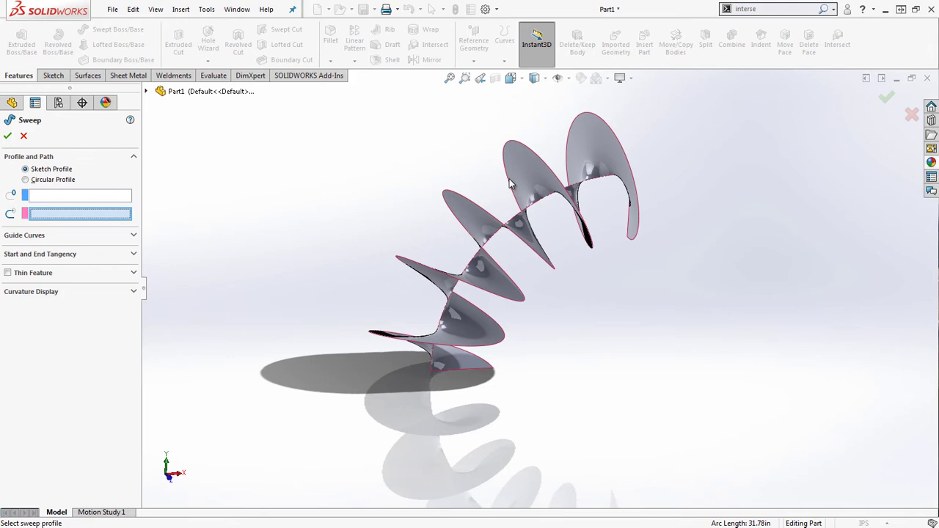
{"action": "left_click", "coordinate": [543, 163]}
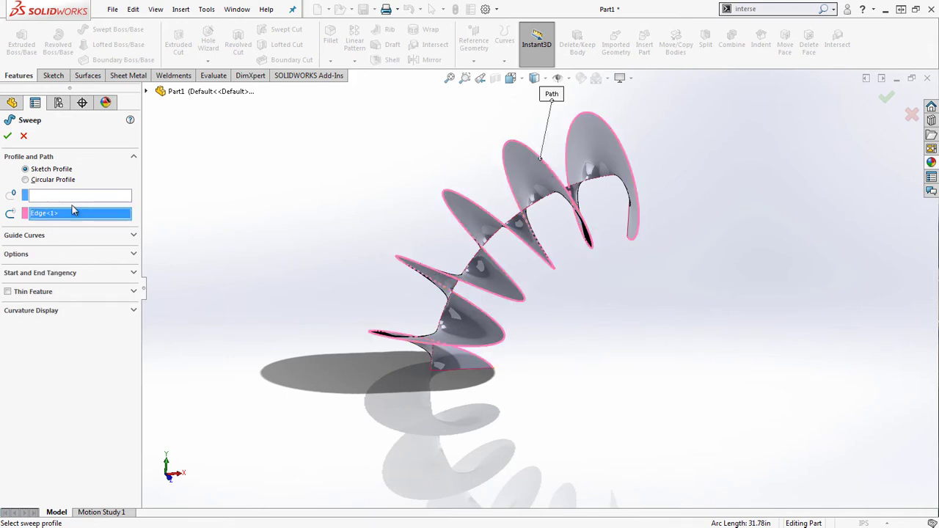
{"action": "left_click", "coordinate": [51, 180]}
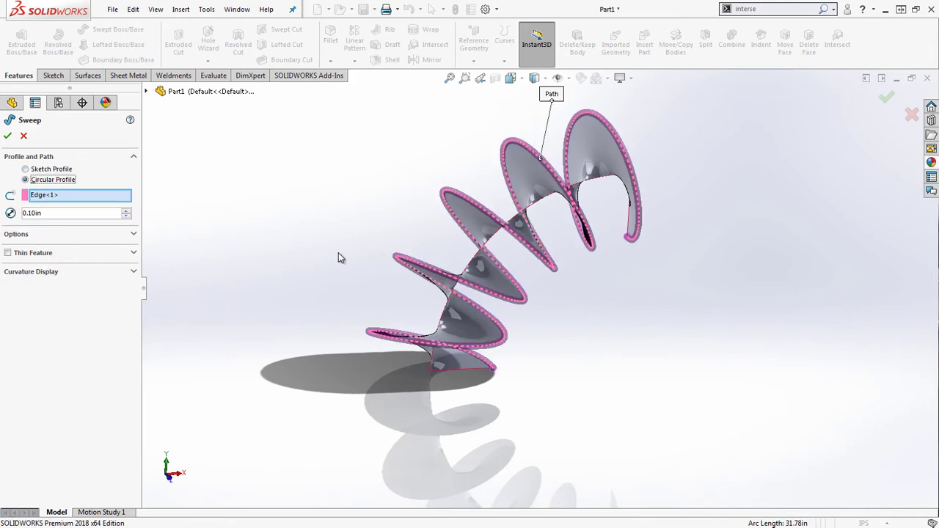
{"action": "middle_click_drag", "start_coordinate": [339, 257], "coordinate": [234, 198]}
{"action": "left_click", "coordinate": [8, 137]}
{"action": "middle_click_drag", "start_coordinate": [443, 184], "coordinate": [348, 223]}
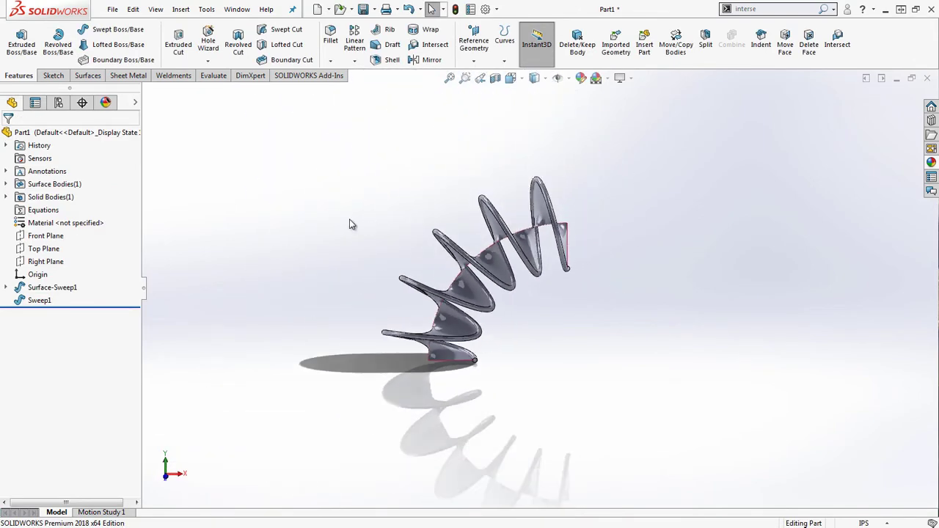
Step: Undo the solid circular sweep along the helical edge
{"action": "left_click", "coordinate": [133, 8]}
{"action": "left_click", "coordinate": [176, 27]}
{"action": "middle_click_drag", "start_coordinate": [598, 335], "coordinate": [648, 303]}
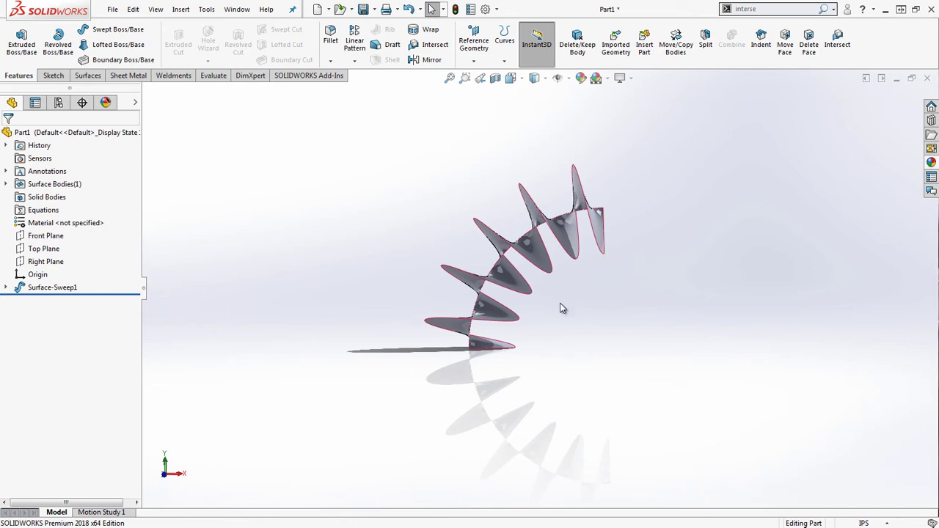
Step: Sketch a circle with a radius of about 0.67 in on the Top Plane, centred on the origin
{"action": "middle_click_drag", "start_coordinate": [492, 313], "coordinate": [534, 210]}
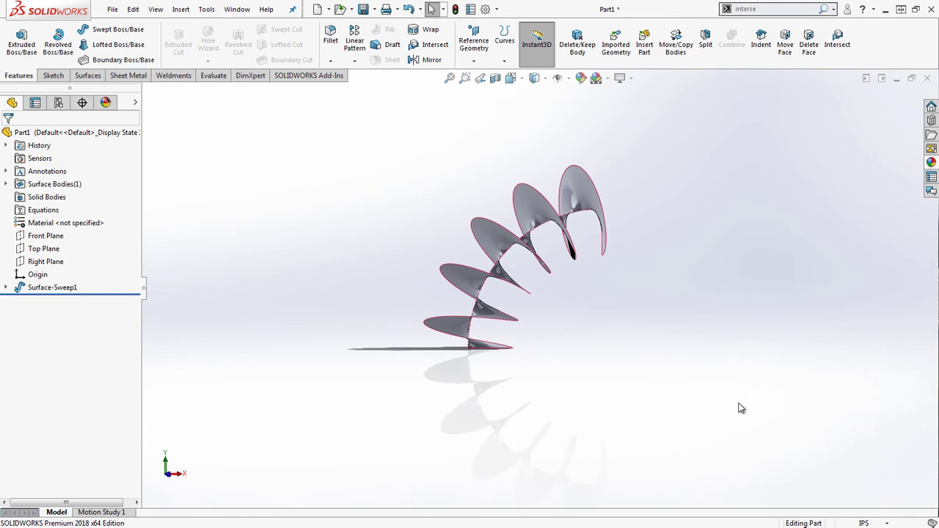
{"action": "left_click", "coordinate": [43, 249]}
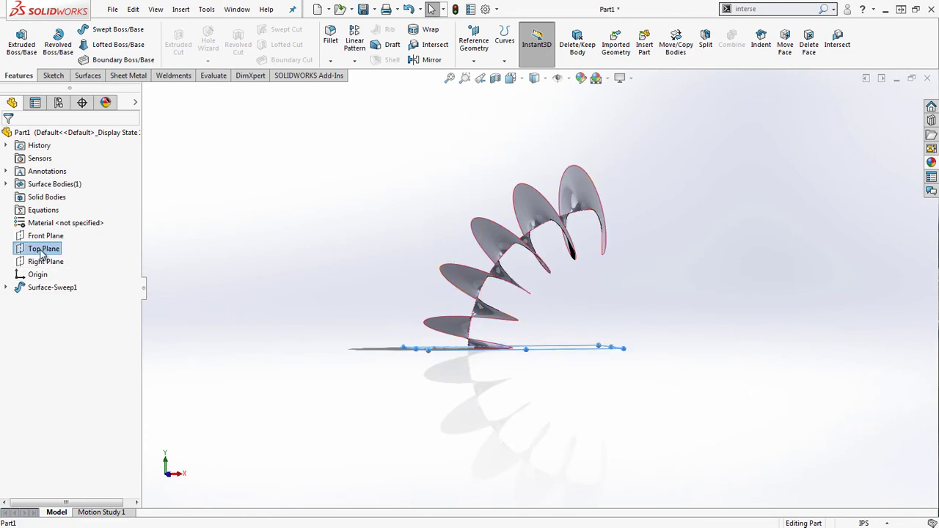
{"action": "middle_click_drag", "start_coordinate": [459, 242], "coordinate": [477, 292]}
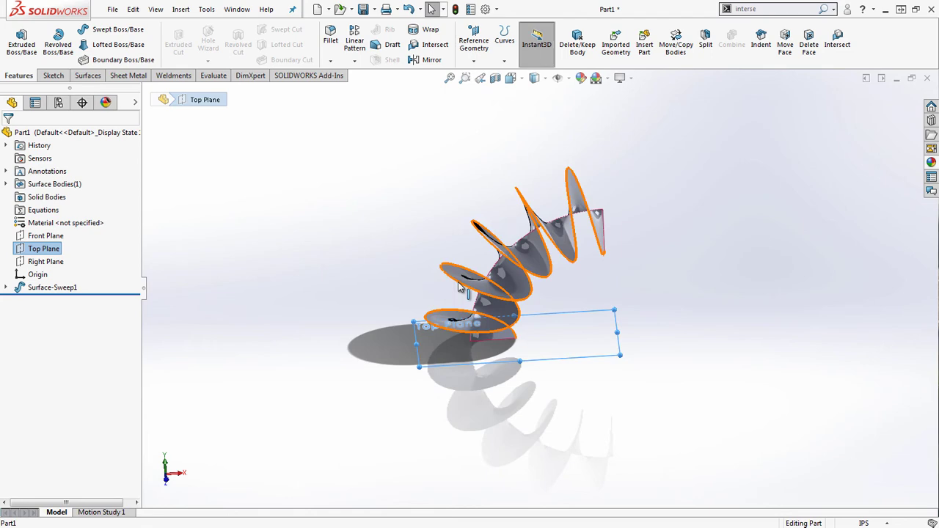
{"action": "left_click", "coordinate": [53, 75]}
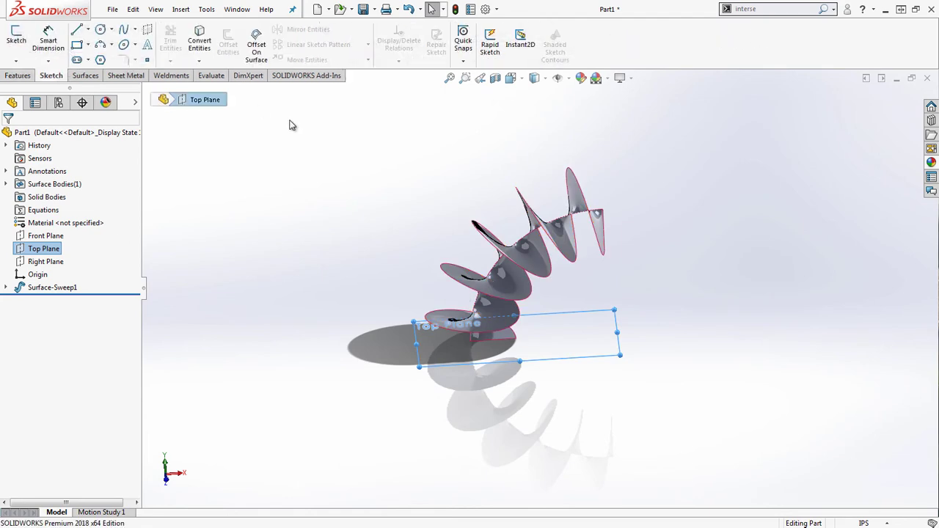
{"action": "left_click", "coordinate": [100, 29]}
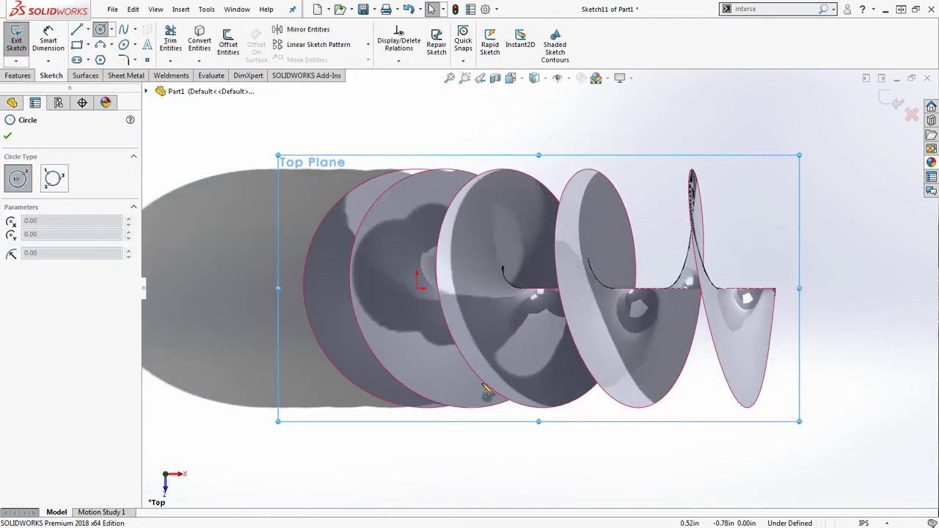
{"action": "left_click", "coordinate": [417, 288]}
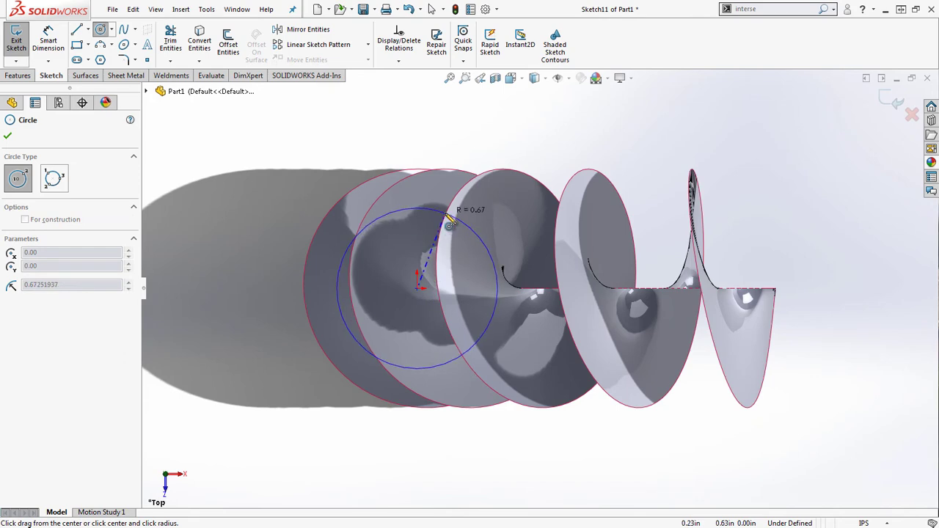
{"action": "left_click", "coordinate": [474, 231]}
Step: Dimension the base circle to a diameter of 2 in and finish the sketch
{"action": "left_click", "coordinate": [49, 40]}
{"action": "left_click", "coordinate": [444, 365]}
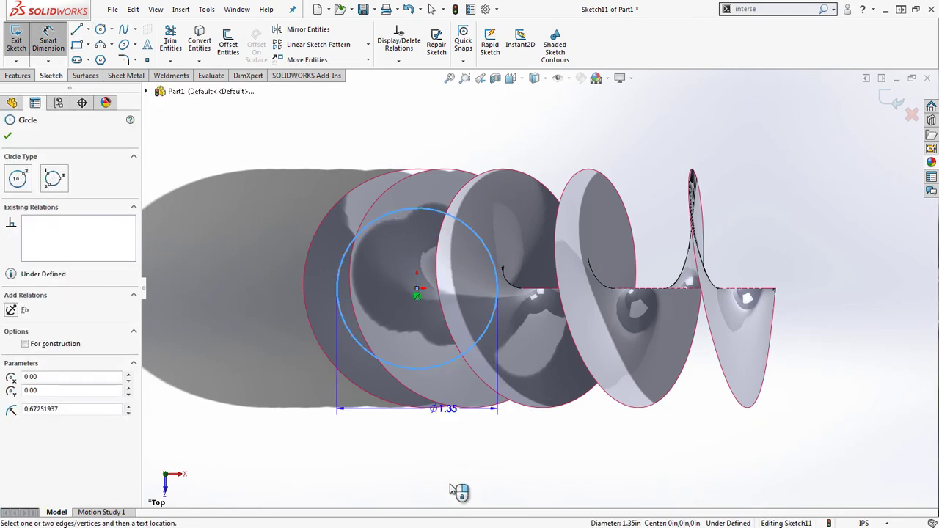
{"action": "left_click", "coordinate": [450, 474]}
{"action": "type", "text": "2"}
{"action": "key", "text": "Return"}
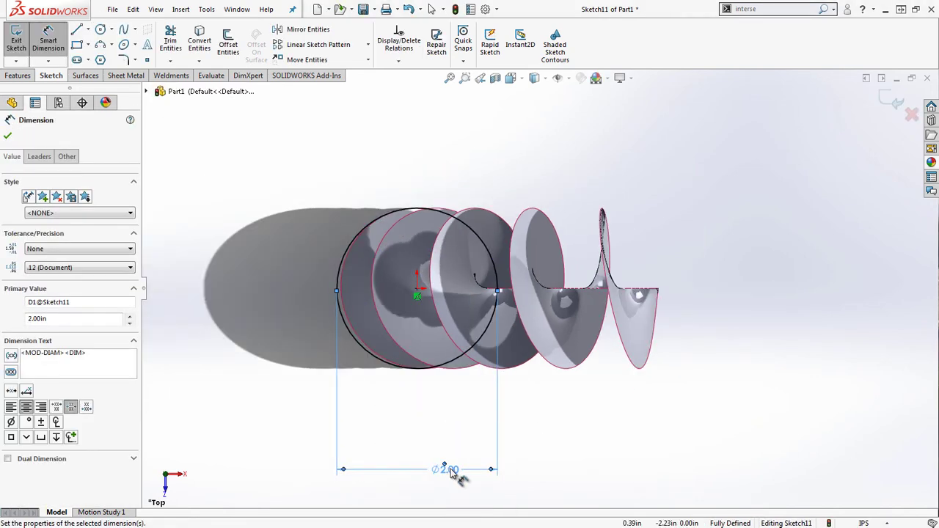
{"action": "middle_click_drag", "start_coordinate": [482, 440], "coordinate": [451, 439]}
{"action": "middle_click_drag", "start_coordinate": [512, 459], "coordinate": [514, 449]}
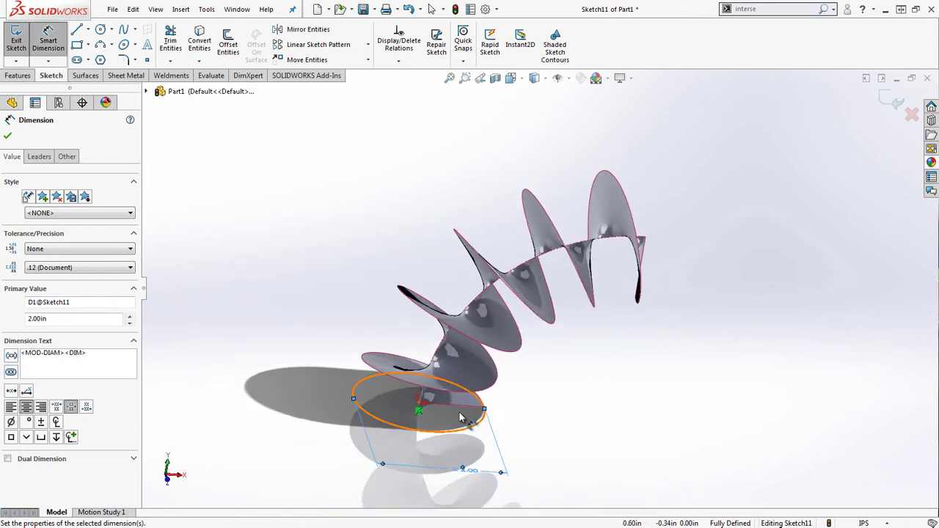
{"action": "left_click", "coordinate": [7, 136]}
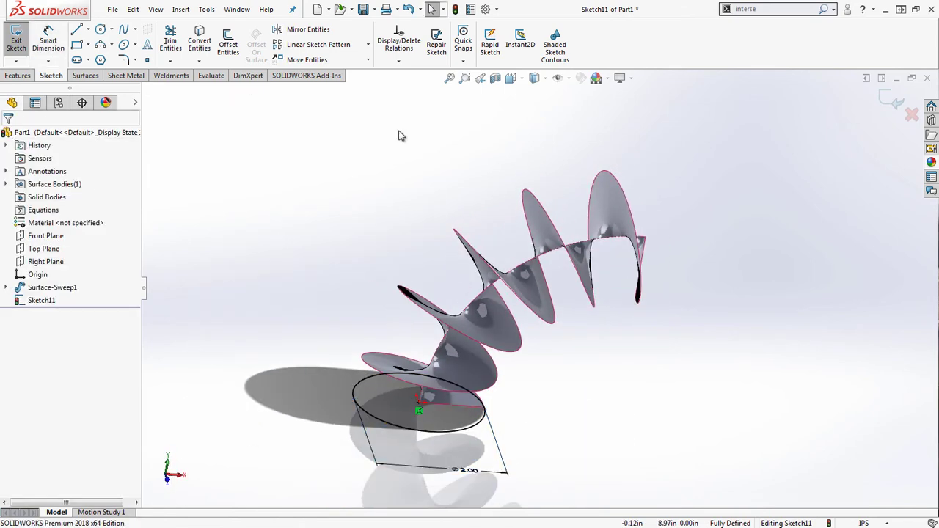
{"action": "left_click", "coordinate": [895, 101]}
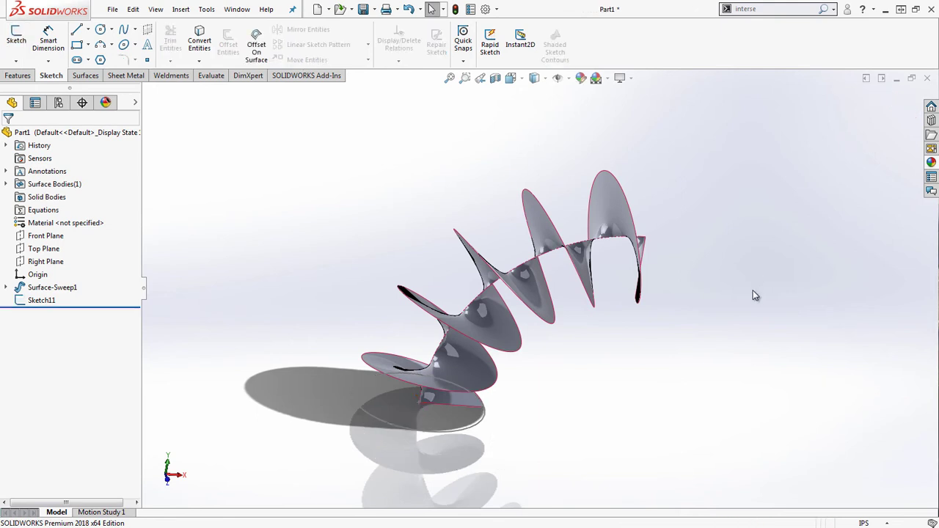
Step: Hide the twisted surface body and show the arc path sketch used by the surface sweep
{"action": "right_click", "coordinate": [612, 197]}
{"action": "left_click", "coordinate": [640, 162]}
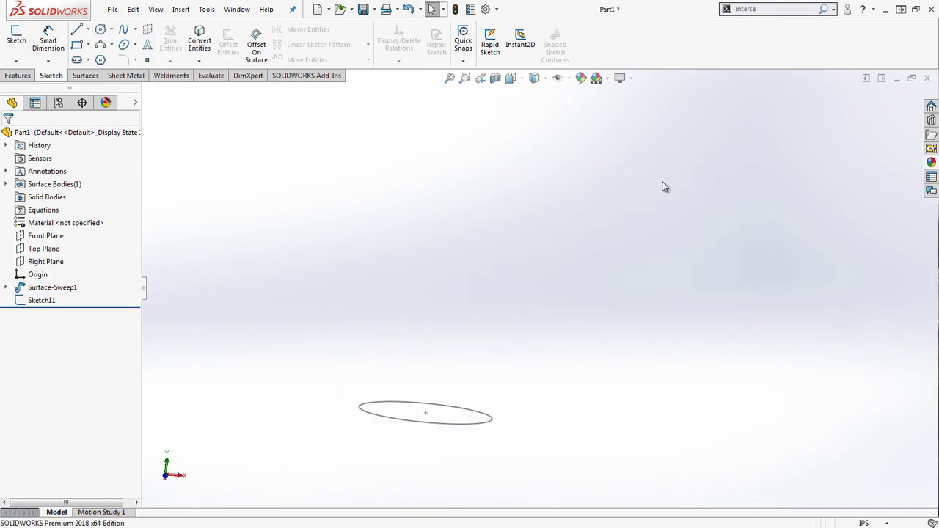
{"action": "left_click", "coordinate": [8, 287]}
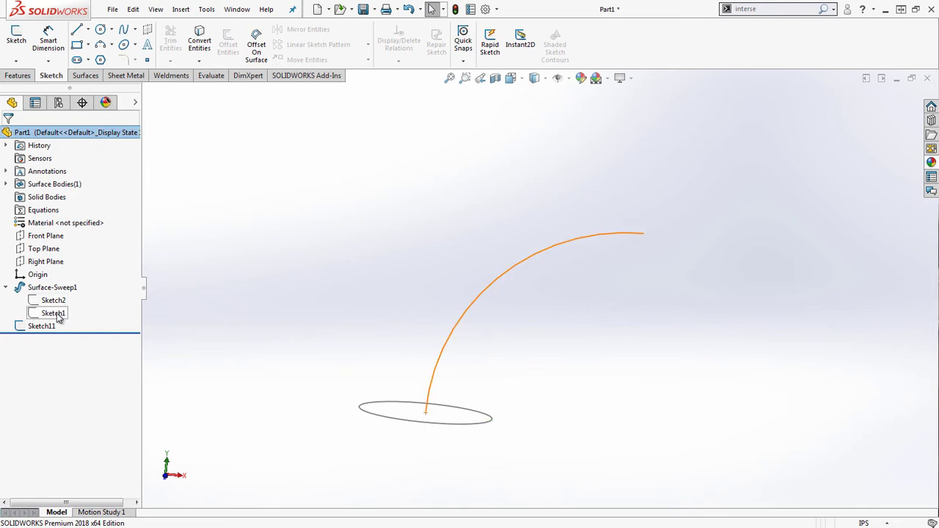
{"action": "left_click", "coordinate": [59, 314]}
{"action": "right_click", "coordinate": [62, 312]}
{"action": "left_click", "coordinate": [599, 320]}
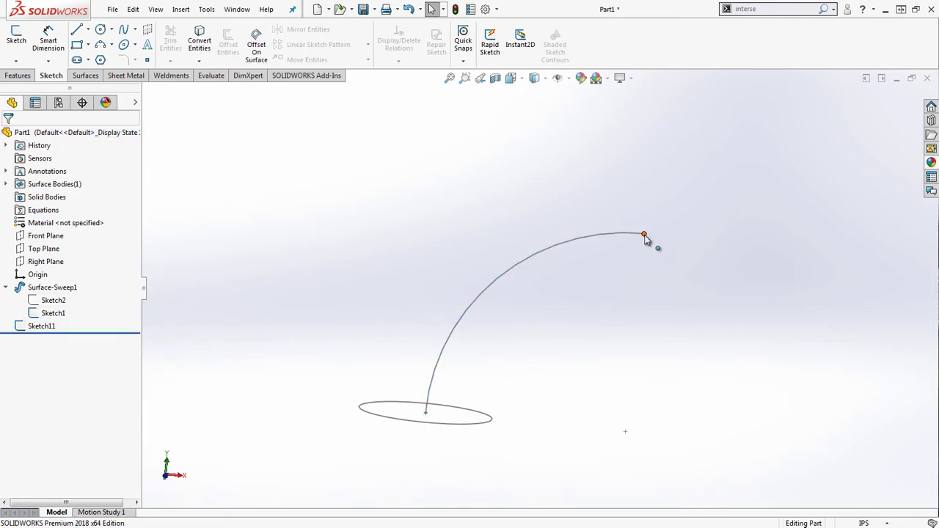
Step: Create a reference plane through the arc's upper end point and perpendicular to the arc
{"action": "middle_click_drag", "start_coordinate": [701, 285], "coordinate": [594, 236]}
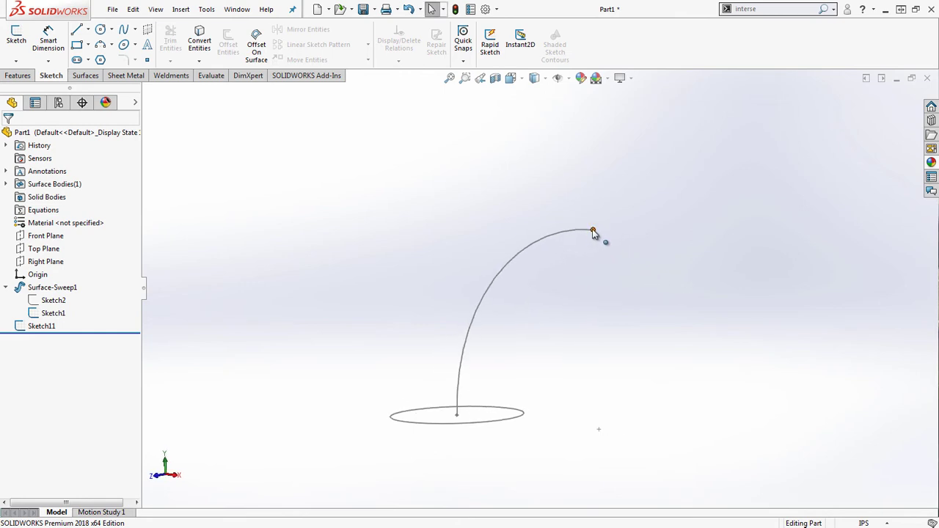
{"action": "middle_click_drag", "start_coordinate": [562, 333], "coordinate": [604, 347]}
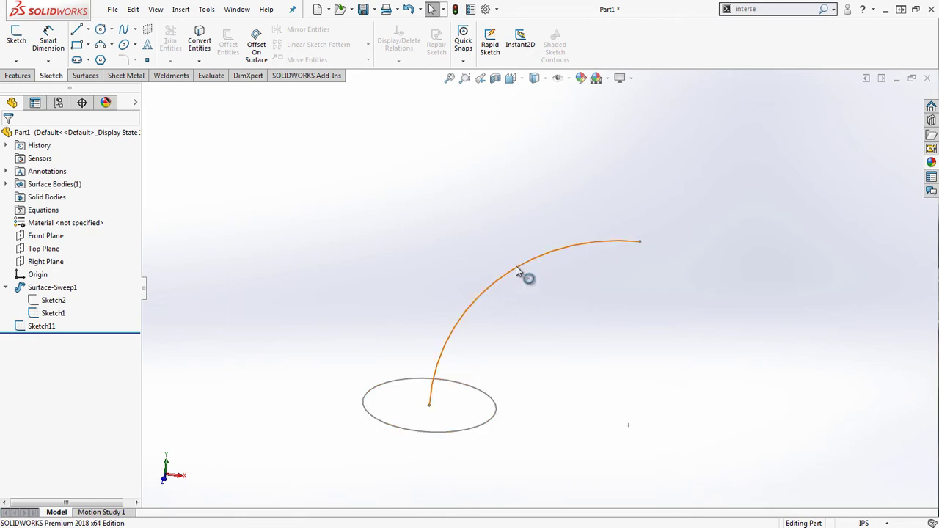
{"action": "middle_click_drag", "start_coordinate": [660, 316], "coordinate": [557, 363]}
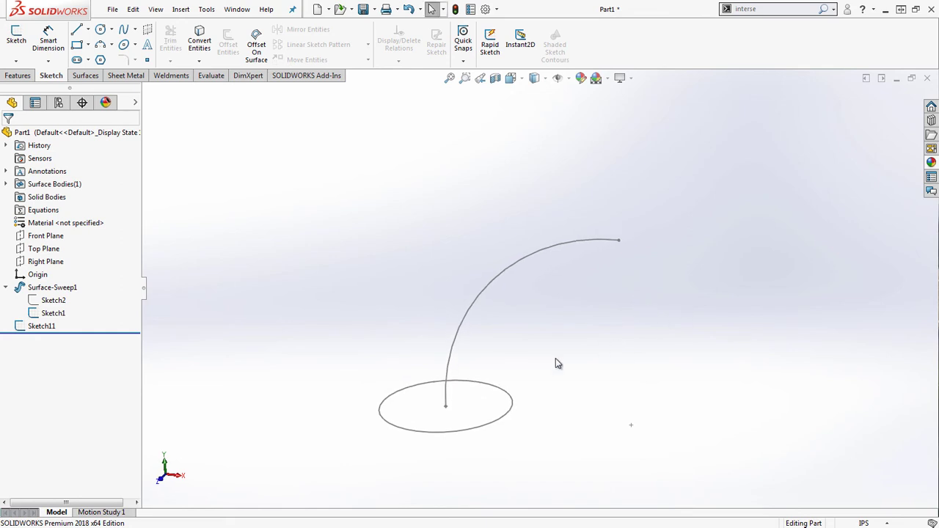
{"action": "left_click", "coordinate": [16, 76]}
{"action": "left_click", "coordinate": [474, 46]}
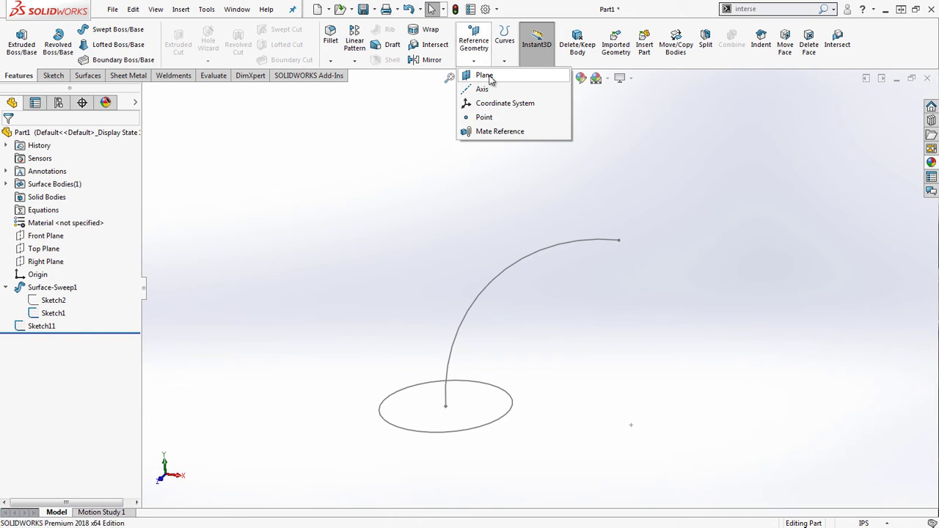
{"action": "left_click", "coordinate": [490, 79]}
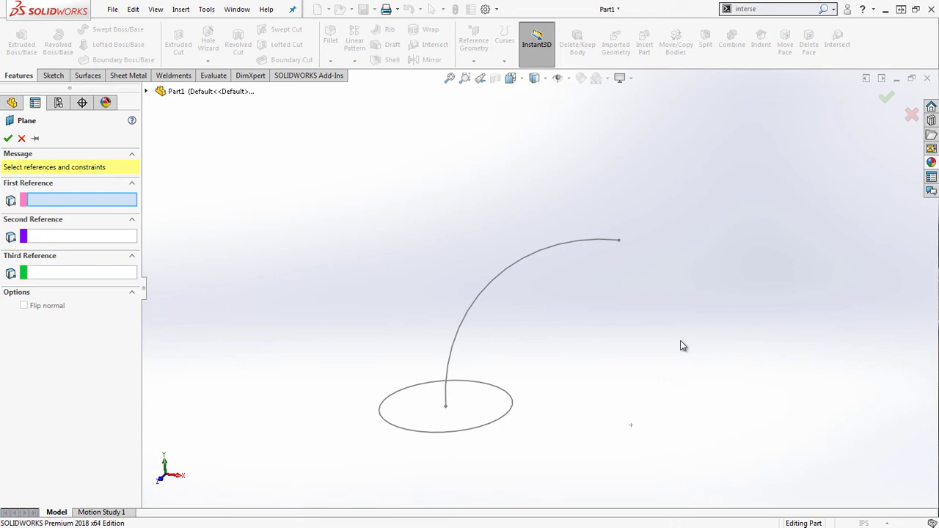
{"action": "left_click", "coordinate": [619, 242]}
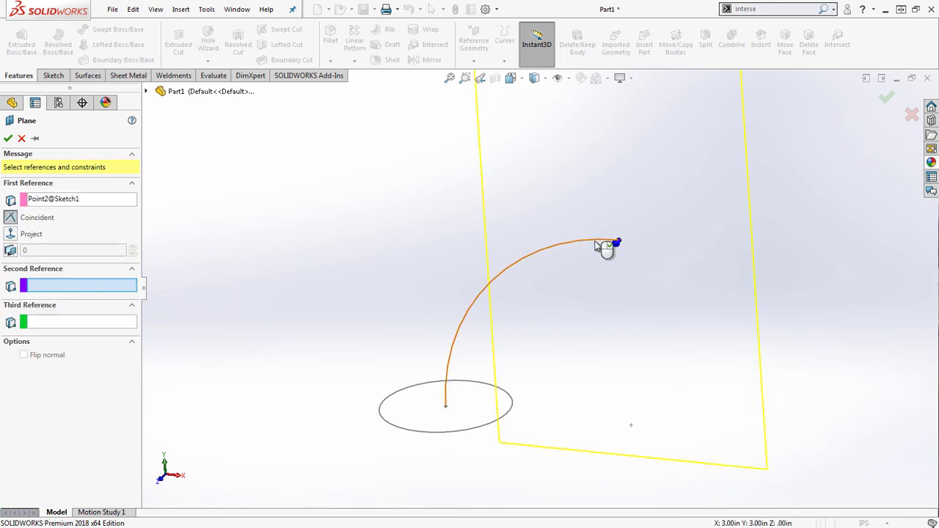
{"action": "left_click", "coordinate": [598, 243]}
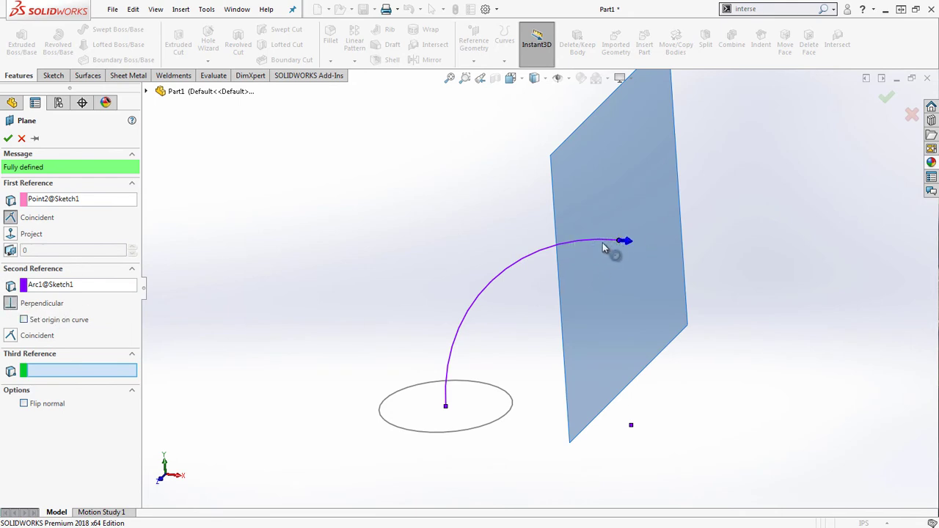
{"action": "left_click", "coordinate": [7, 139]}
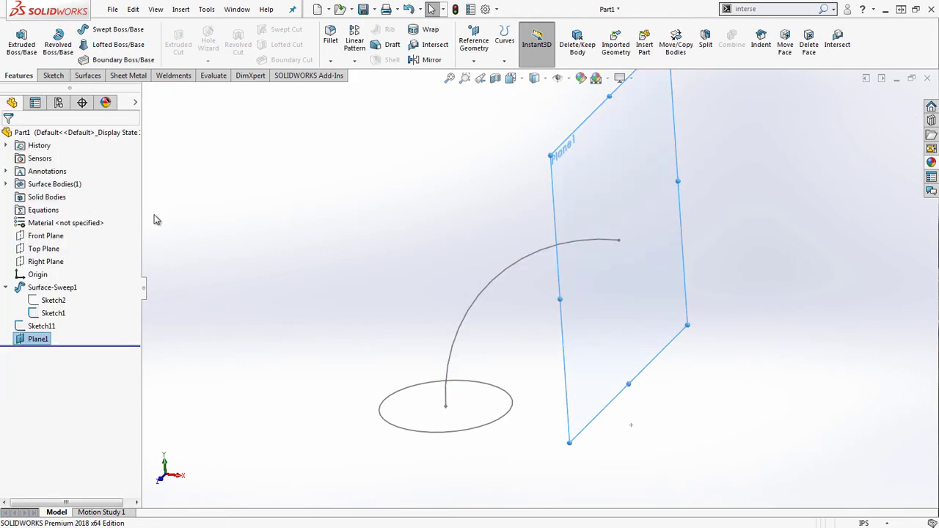
{"action": "left_click", "coordinate": [38, 264]}
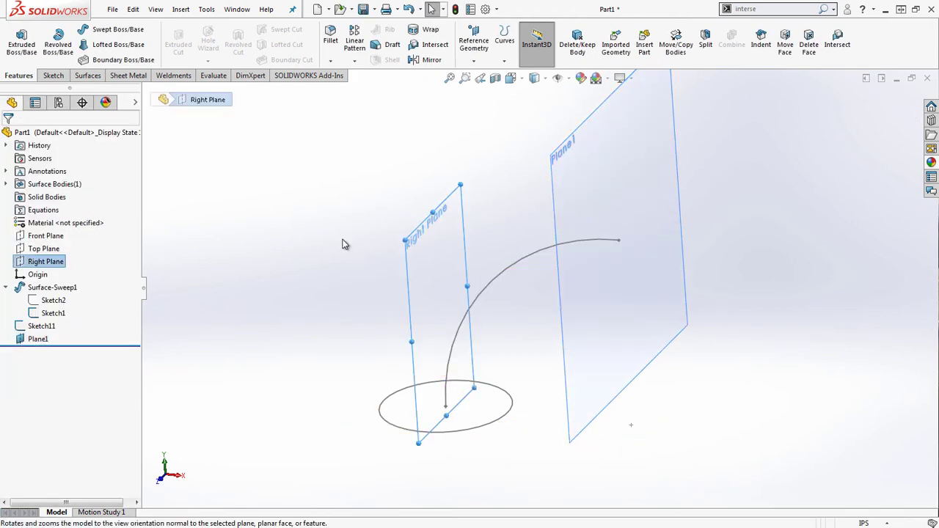
{"action": "left_click", "coordinate": [474, 46]}
{"action": "left_click", "coordinate": [477, 74]}
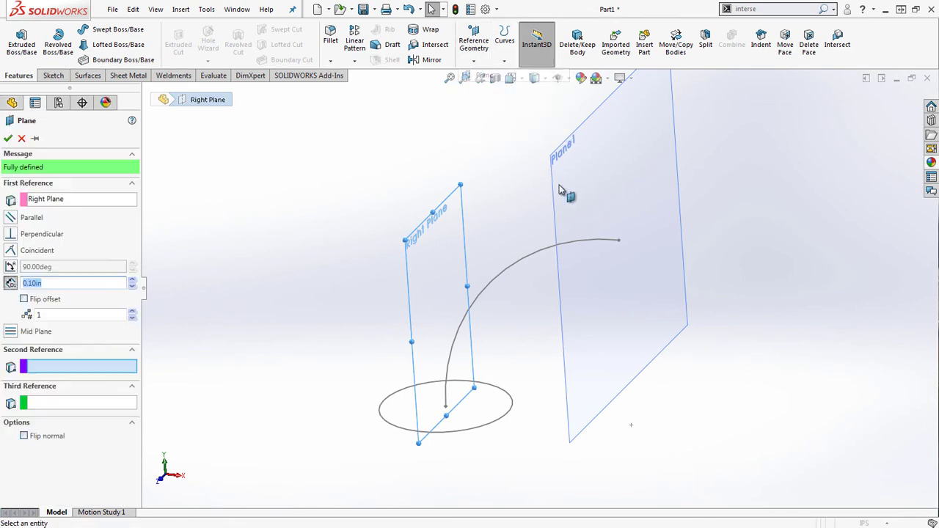
{"action": "left_click", "coordinate": [620, 243]}
{"action": "mouse_move", "coordinate": [753, 260]}
{"action": "middle_mouse_down"}
{"action": "mouse_move", "coordinate": [780, 201]}
{"action": "mouse_move", "coordinate": [576, 244]}
{"action": "middle_mouse_up"}
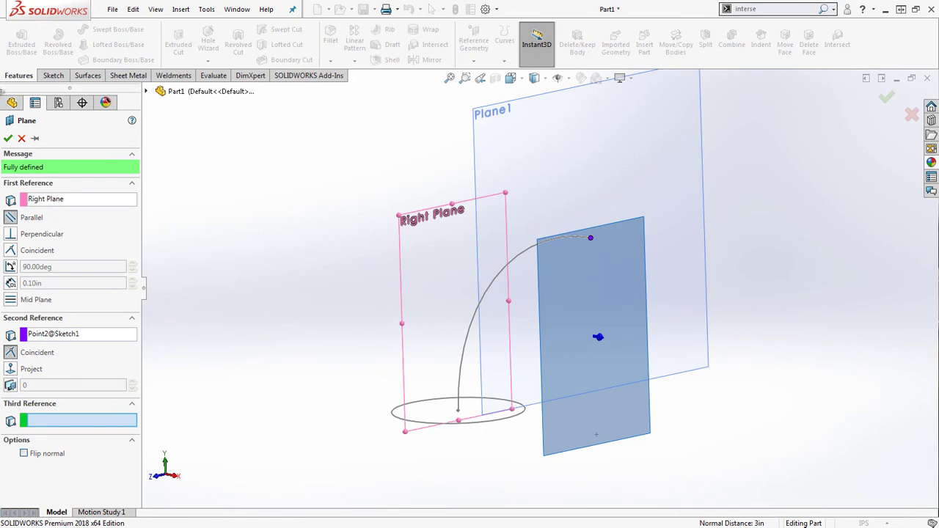
{"action": "left_click", "coordinate": [23, 138]}
Step: Open a new sketch on Plane1 at the arc's upper end for drawing a circle
{"action": "middle_click_drag", "start_coordinate": [383, 213], "coordinate": [633, 247]}
{"action": "left_click", "coordinate": [565, 192]}
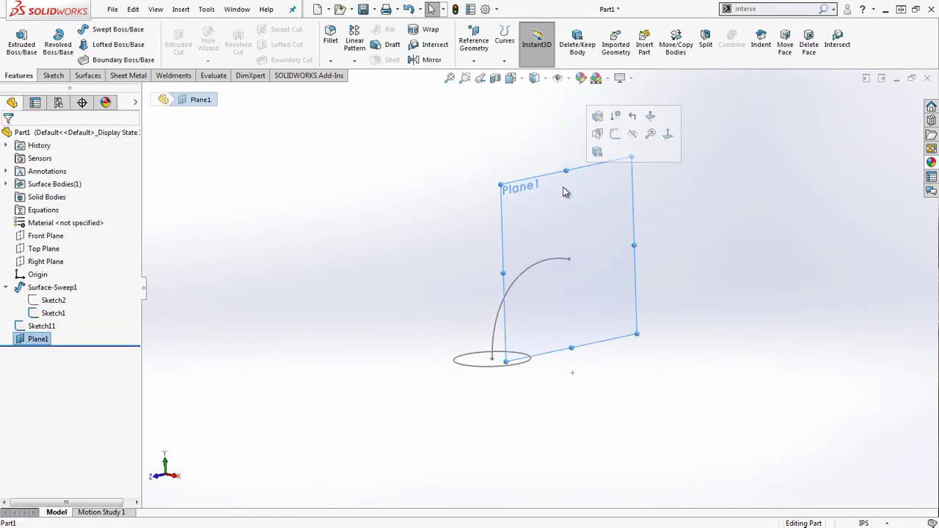
{"action": "left_click", "coordinate": [52, 76]}
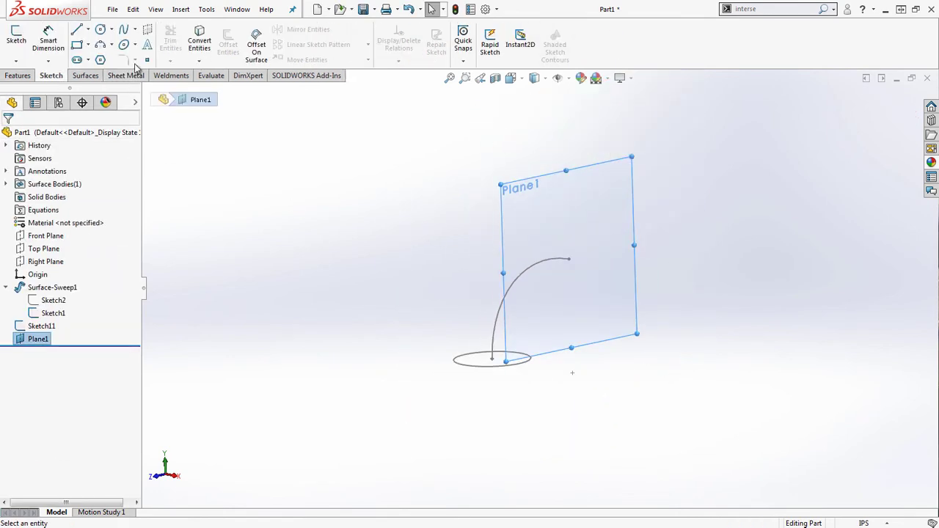
{"action": "left_click", "coordinate": [102, 29]}
{"action": "left_click", "coordinate": [539, 265]}
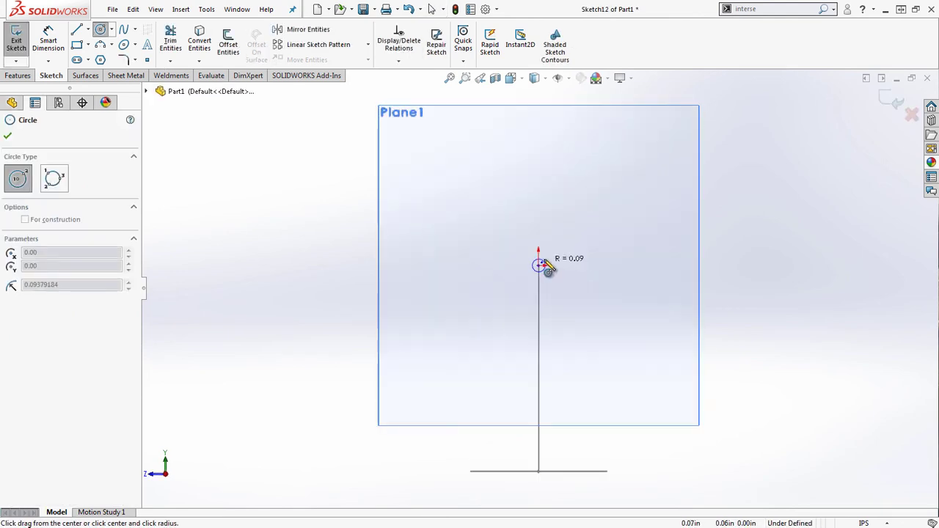
{"action": "right_click", "coordinate": [645, 198]}
{"action": "left_click", "coordinate": [667, 204]}
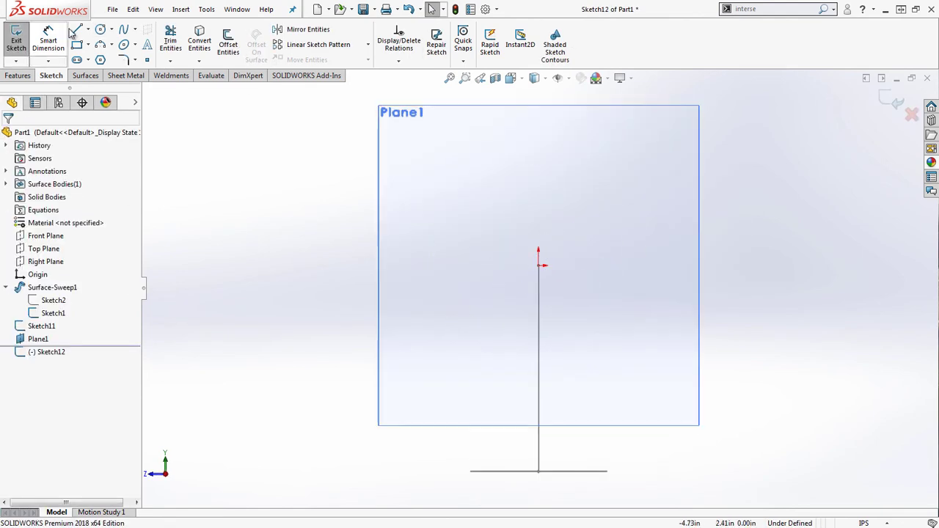
Step: Sketch a circle with a radius of about 0.93 in on Plane1, centred at the arc's upper end
{"action": "left_click", "coordinate": [101, 29]}
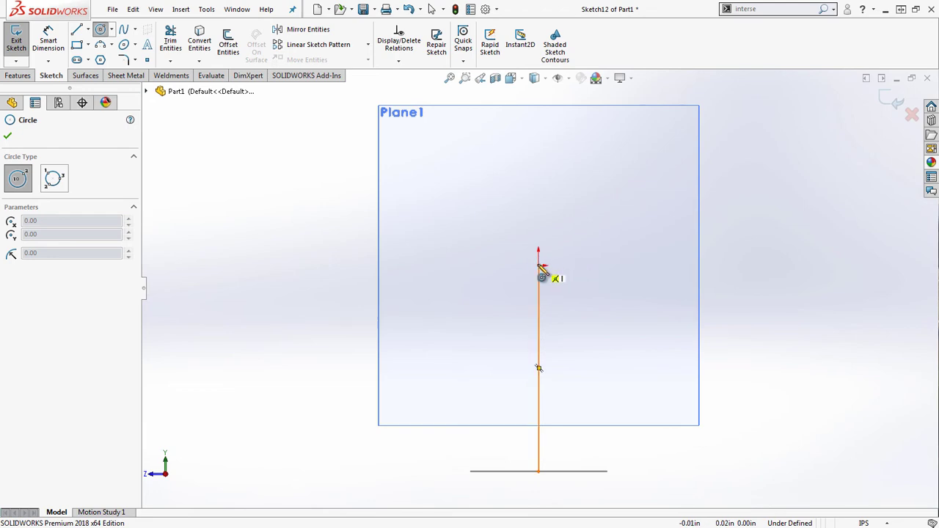
{"action": "left_click", "coordinate": [539, 266]}
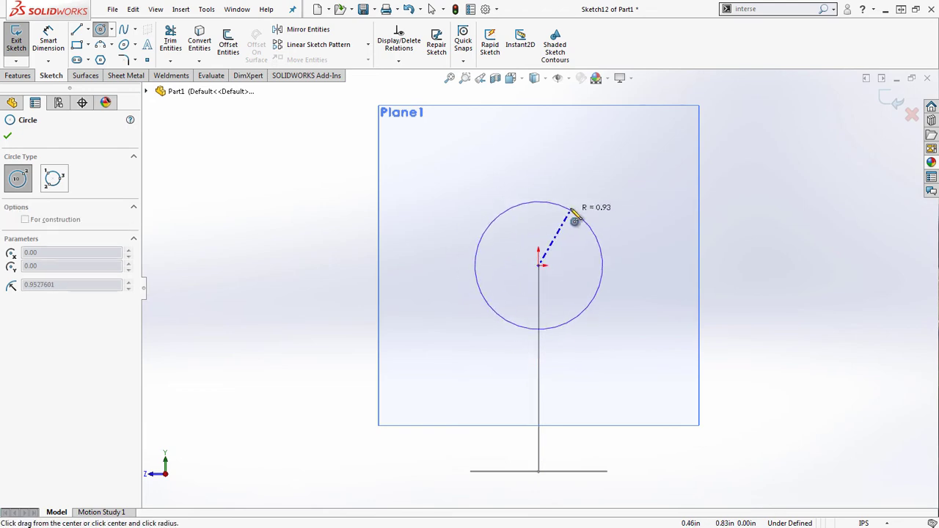
{"action": "left_click", "coordinate": [571, 213]}
{"action": "right_click", "coordinate": [645, 185]}
{"action": "left_click", "coordinate": [688, 191]}
Step: Pull the circle's centre off the arc's end to test it, and add a coincident relation between the centre and the arc's end point
{"action": "middle_click_drag", "start_coordinate": [698, 306], "coordinate": [713, 323]}
{"action": "left_click", "coordinate": [646, 282]}
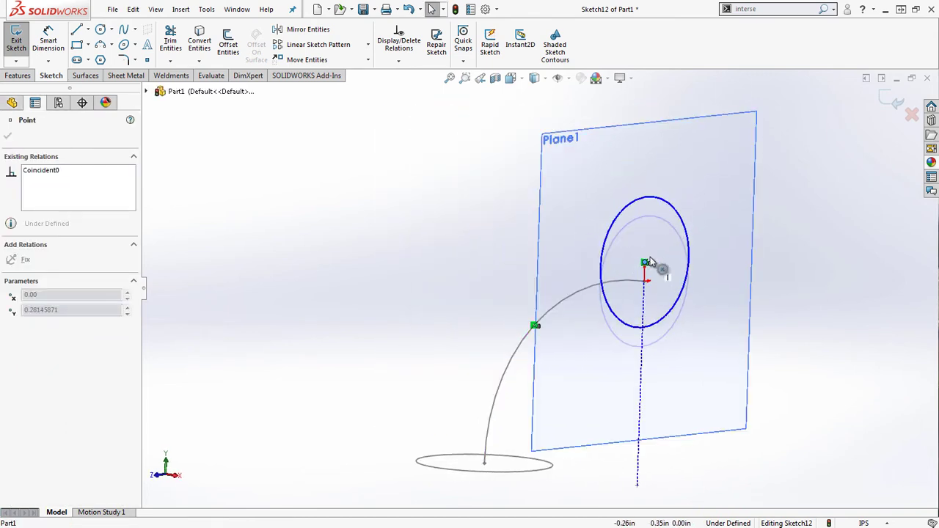
{"action": "left_click_drag", "start_coordinate": [646, 294], "coordinate": [652, 311]}
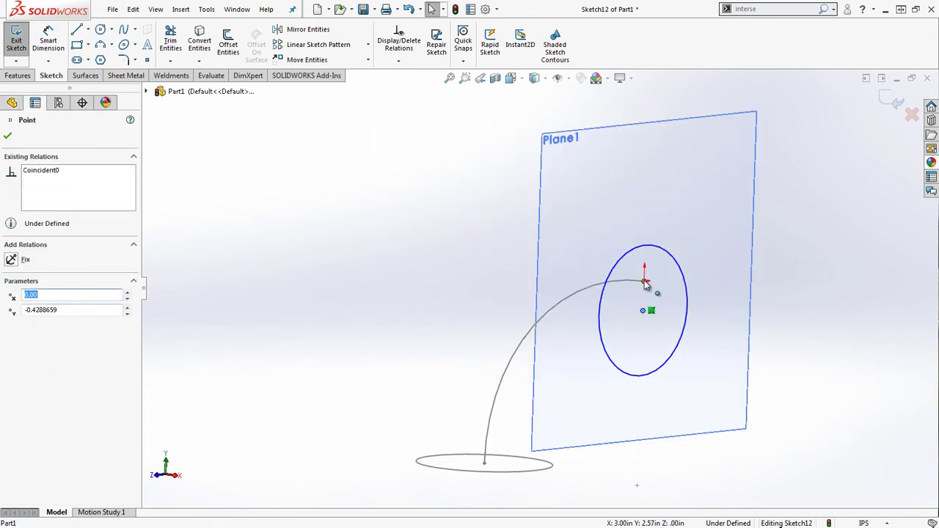
{"action": "left_click", "coordinate": [647, 283], "text": "ctrl"}
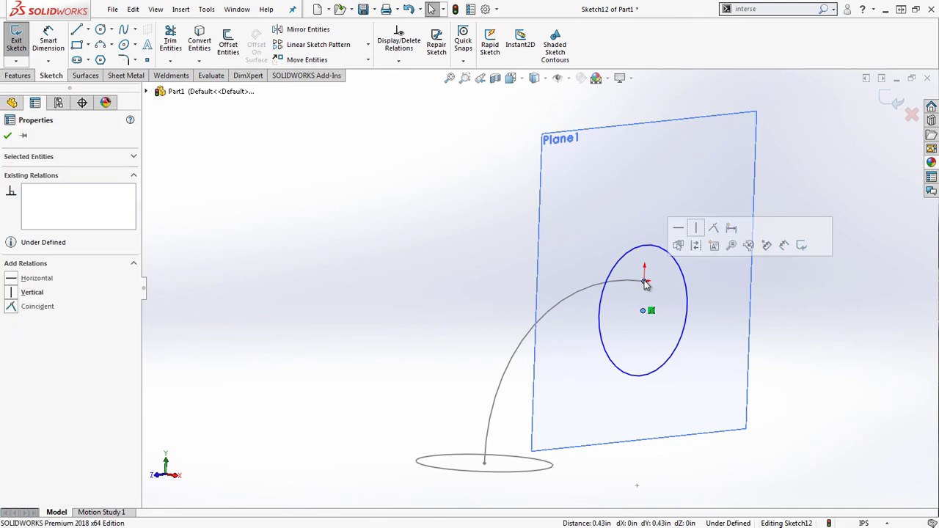
{"action": "left_click", "coordinate": [716, 229]}
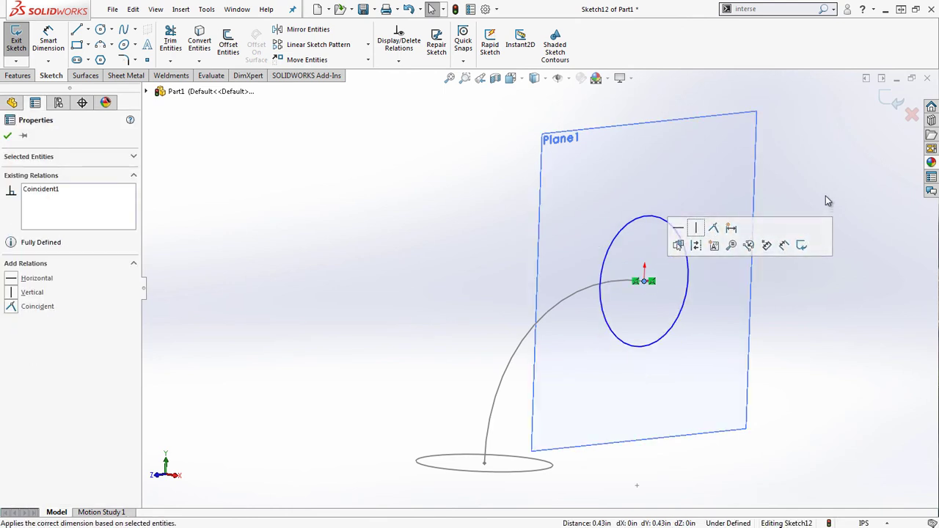
Step: Dimension the diameter of the circle at the arc's upper end and set it to 0.5 in
{"action": "key", "text": "Escape"}
{"action": "left_click", "coordinate": [48, 42]}
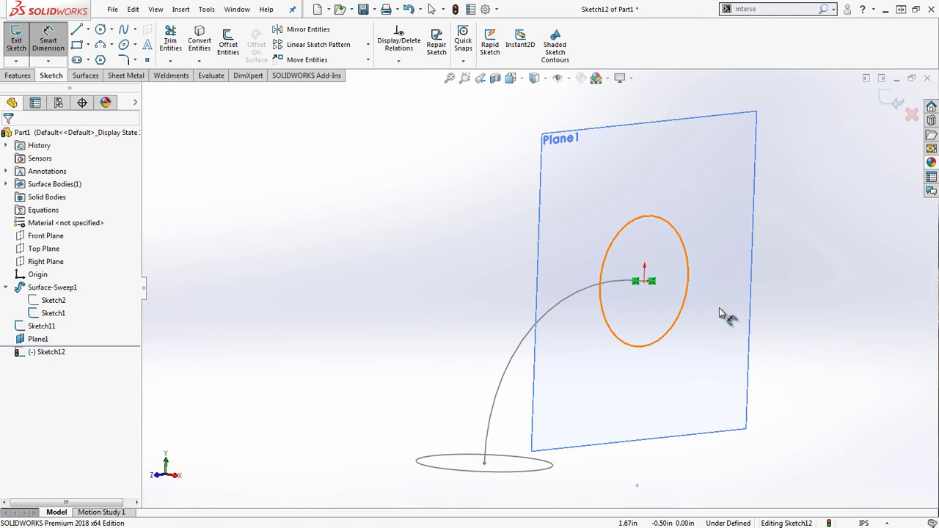
{"action": "left_click", "coordinate": [696, 302]}
{"action": "left_click", "coordinate": [822, 273]}
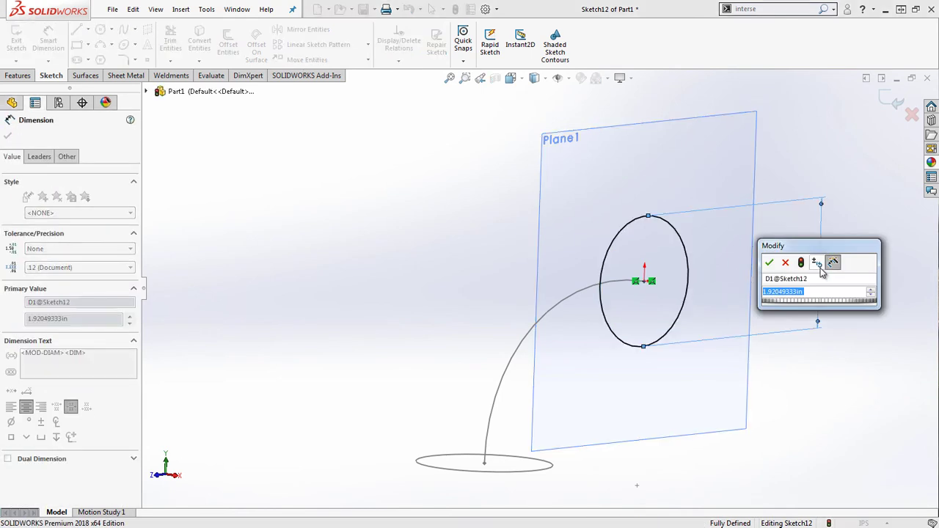
{"action": "type", "text": "0.5"}
{"action": "key", "text": "Return"}
{"action": "left_click", "coordinate": [833, 207]}
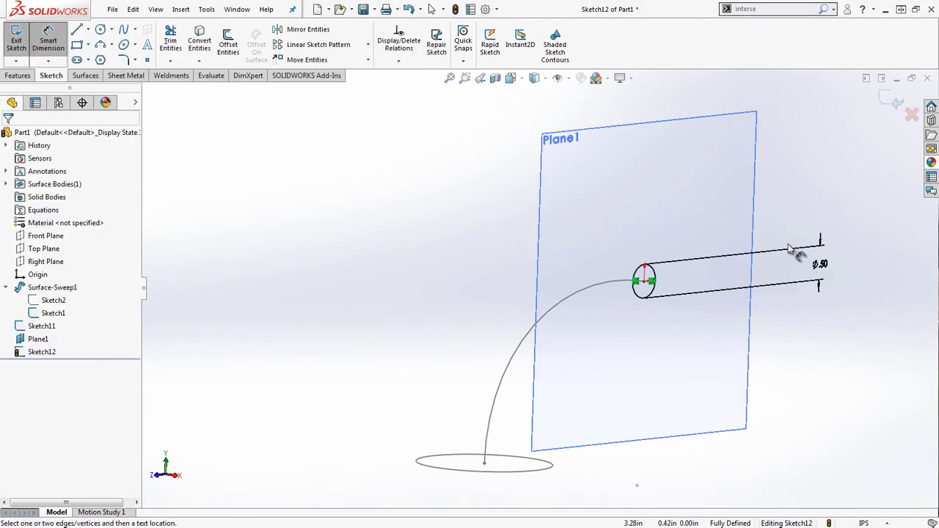
{"action": "left_click", "coordinate": [651, 271]}
{"action": "right_click", "coordinate": [854, 157]}
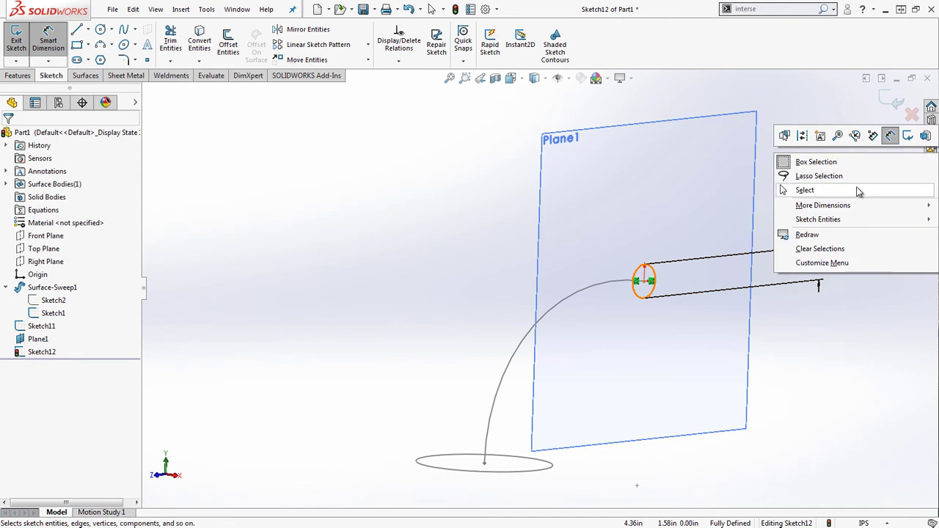
{"action": "left_click", "coordinate": [805, 190]}
Step: Exit the circle's sketch and hide Plane1
{"action": "scroll", "coordinate": [638, 279], "scroll_direction": "down", "scroll_amount": 5}
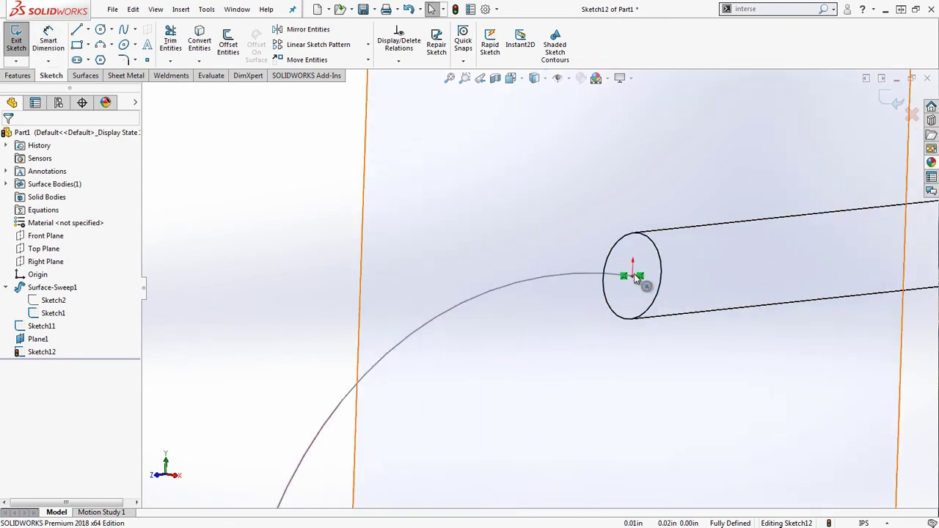
{"action": "key", "text": "f"}
{"action": "middle_click_drag", "start_coordinate": [432, 242], "coordinate": [477, 245]}
{"action": "left_click", "coordinate": [897, 103]}
{"action": "middle_click_drag", "start_coordinate": [722, 219], "coordinate": [616, 176]}
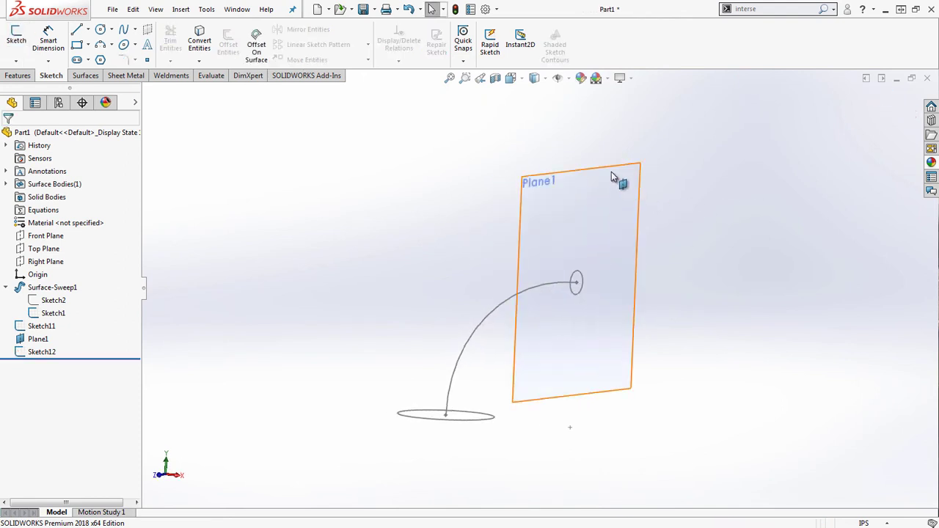
{"action": "right_click", "coordinate": [612, 172]}
{"action": "left_click", "coordinate": [657, 137]}
{"action": "middle_click_drag", "start_coordinate": [524, 191], "coordinate": [535, 361]}
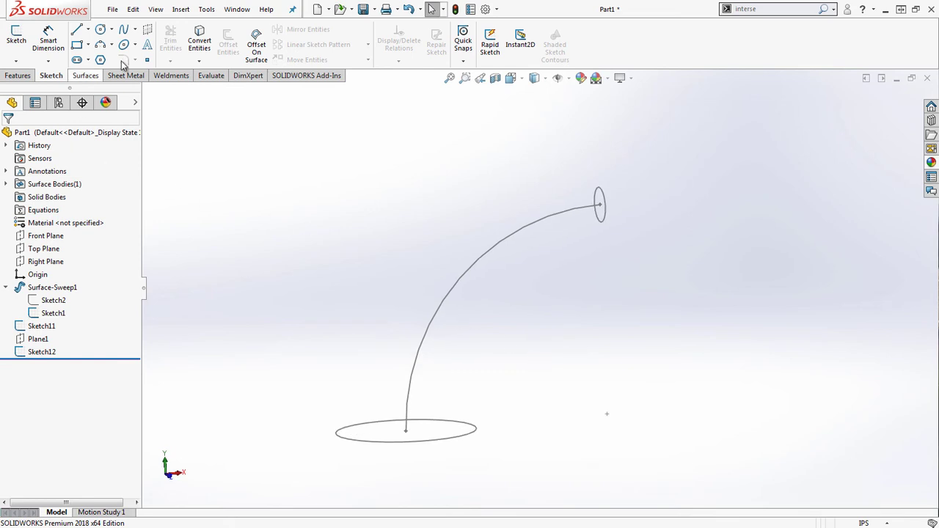
Step: Start a surface loft with the lower circle and the small upper circle as profiles
{"action": "left_click", "coordinate": [86, 78]}
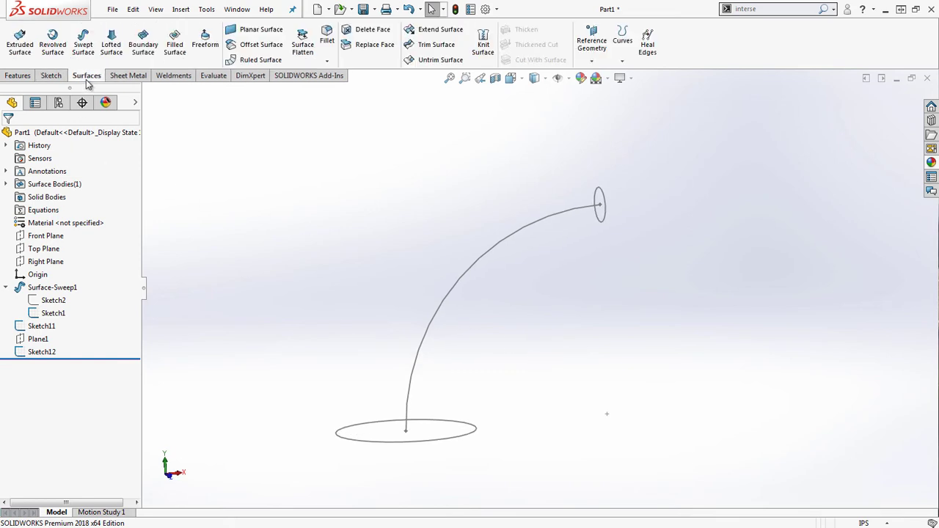
{"action": "left_click", "coordinate": [112, 46]}
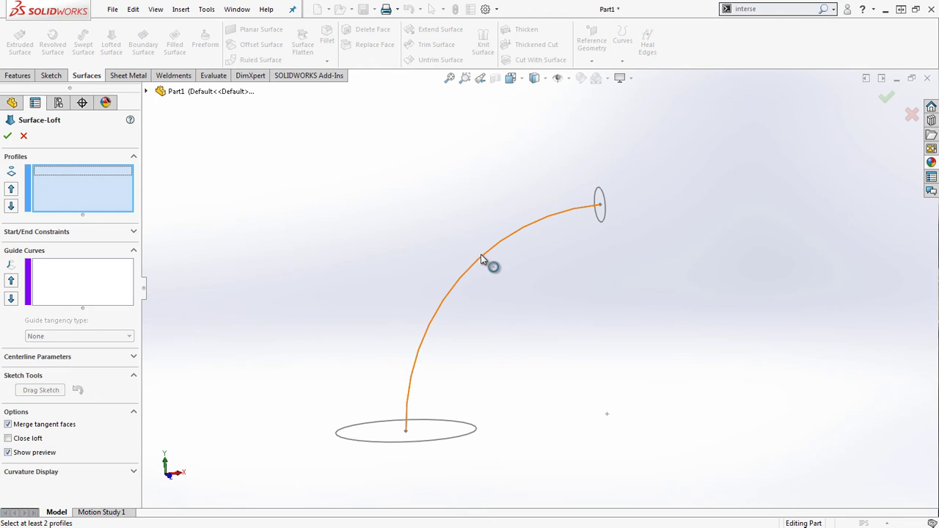
{"action": "left_click", "coordinate": [415, 442]}
{"action": "mouse_move", "coordinate": [506, 294]}
{"action": "middle_mouse_down"}
{"action": "mouse_move", "coordinate": [558, 338]}
{"action": "mouse_move", "coordinate": [562, 377]}
{"action": "mouse_move", "coordinate": [549, 334]}
{"action": "mouse_move", "coordinate": [558, 315]}
{"action": "middle_mouse_up"}
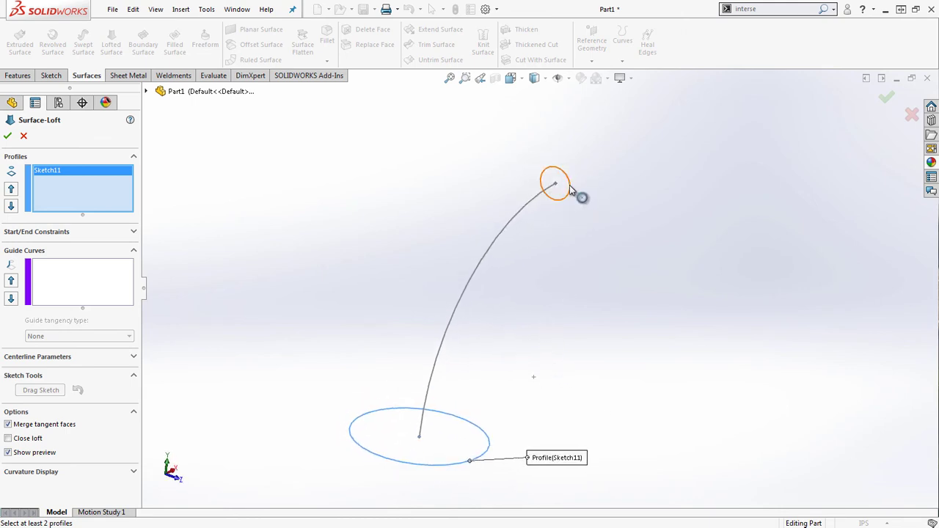
{"action": "left_click", "coordinate": [570, 187]}
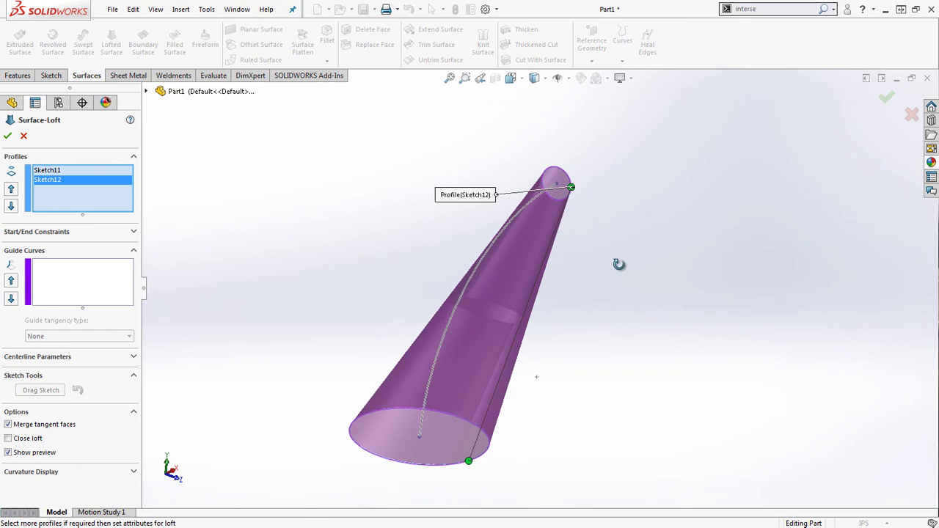
{"action": "mouse_move", "coordinate": [618, 264]}
{"action": "middle_mouse_down"}
{"action": "mouse_move", "coordinate": [543, 242]}
{"action": "mouse_move", "coordinate": [626, 277]}
{"action": "middle_mouse_up"}
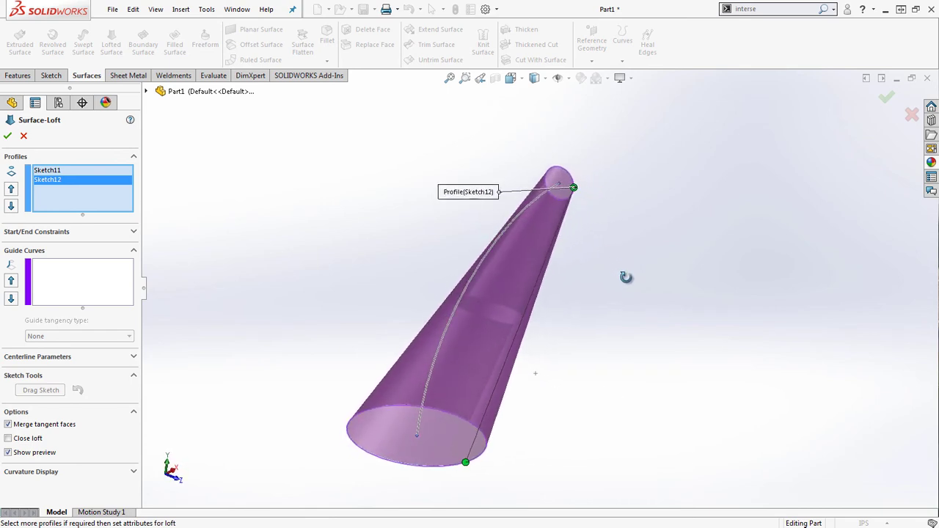
Step: Remove both profiles from the loft and reselect Sketch11 and Sketch12 from the feature tree
{"action": "left_click", "coordinate": [46, 170]}
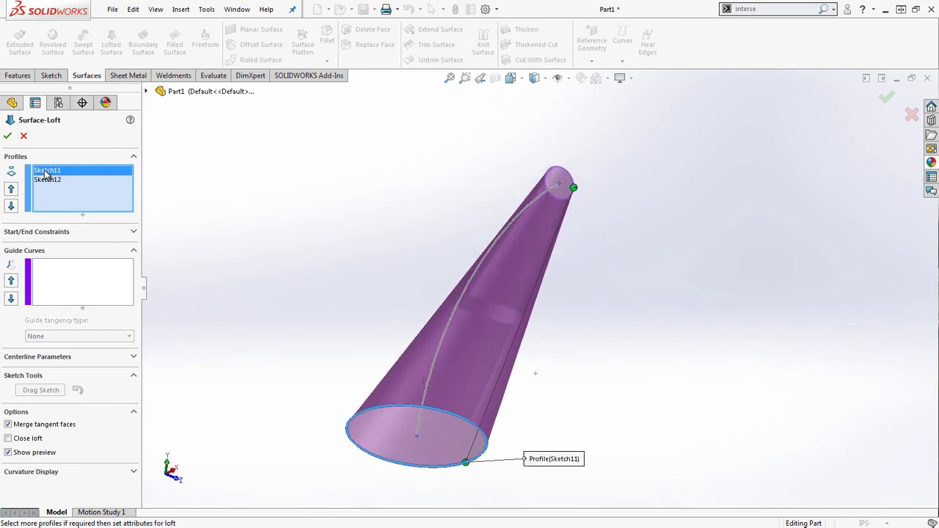
{"action": "key", "text": "Delete"}
{"action": "key", "text": "Delete"}
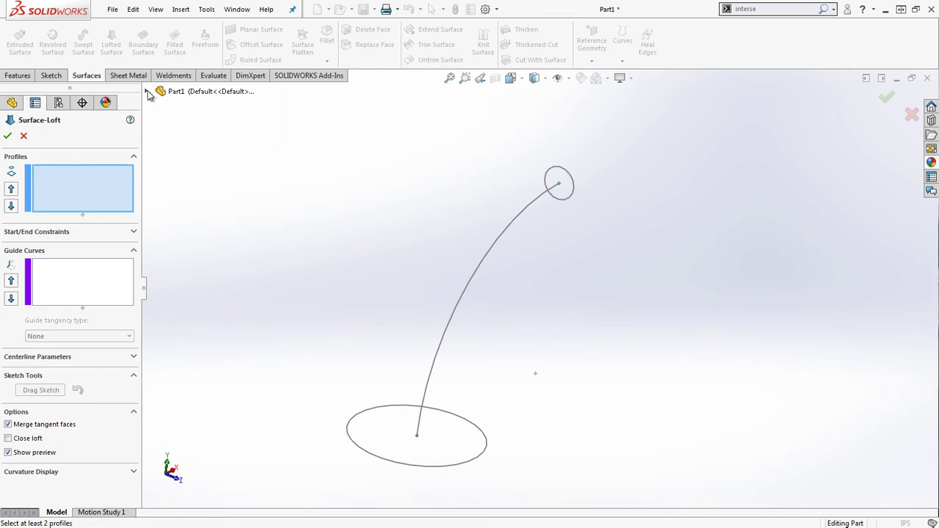
{"action": "left_click", "coordinate": [146, 91]}
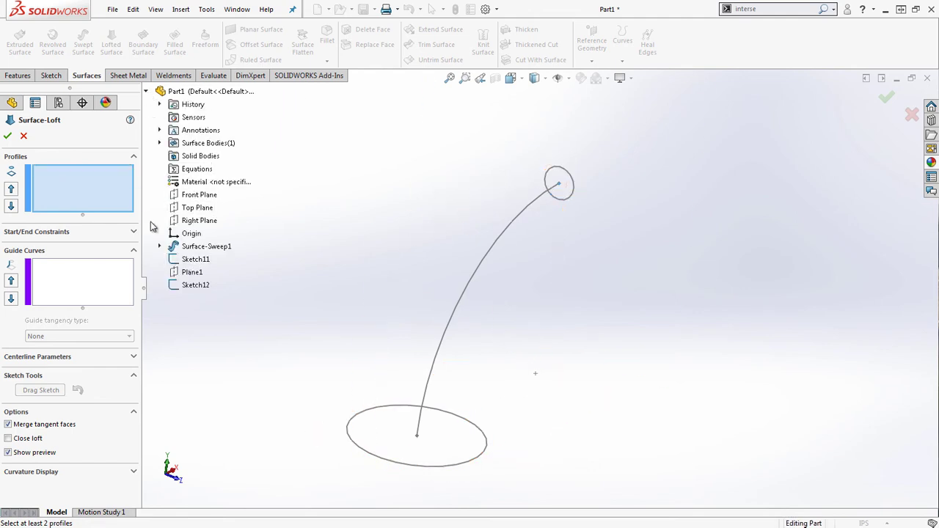
{"action": "left_click", "coordinate": [194, 260]}
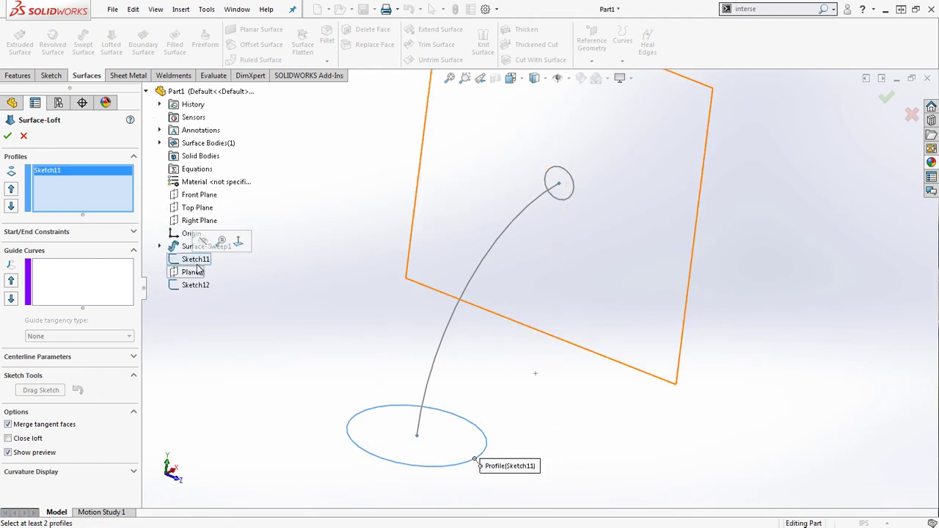
{"action": "left_click", "coordinate": [196, 287]}
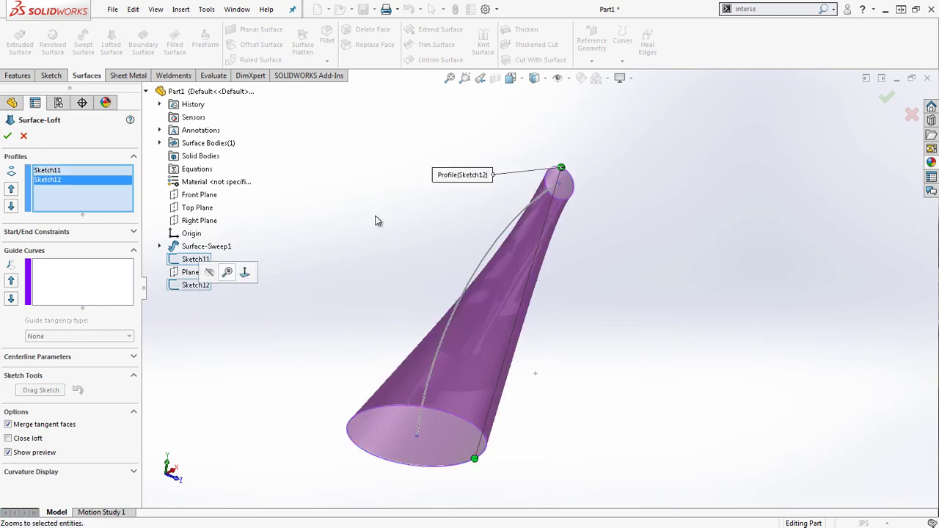
Step: Reposition the loft connector on the upper circle to line up with the connector on the lower circle
{"action": "mouse_move", "coordinate": [577, 285]}
{"action": "middle_mouse_down"}
{"action": "mouse_move", "coordinate": [492, 220]}
{"action": "mouse_move", "coordinate": [528, 232]}
{"action": "mouse_move", "coordinate": [564, 264]}
{"action": "middle_mouse_up"}
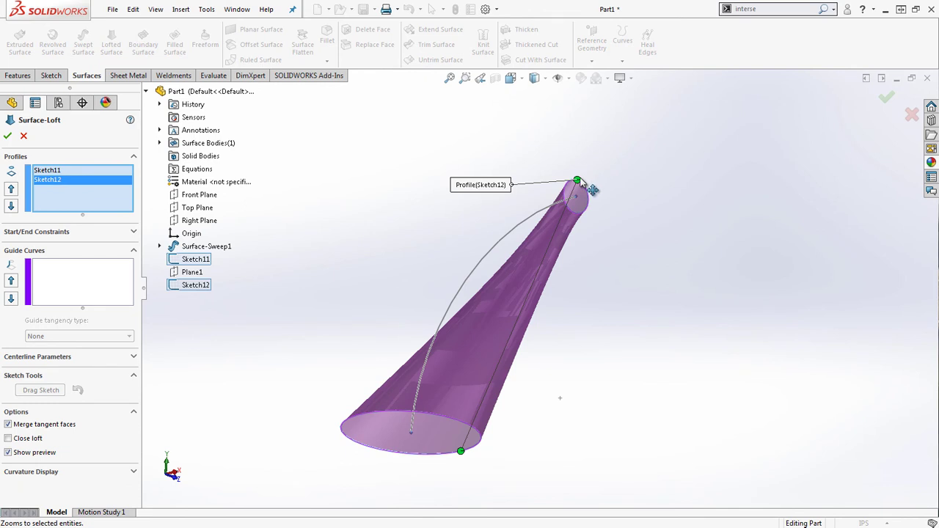
{"action": "left_click_drag", "start_coordinate": [580, 183], "coordinate": [597, 211]}
{"action": "scroll", "coordinate": [592, 228], "scroll_direction": "down", "scroll_amount": 6}
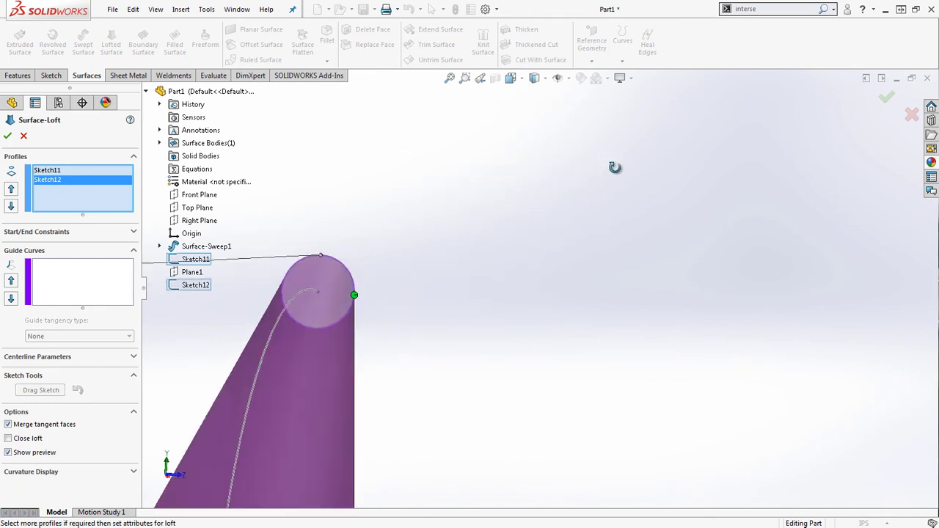
{"action": "mouse_move", "coordinate": [354, 279]}
{"action": "left_mouse_down"}
{"action": "mouse_move", "coordinate": [364, 311]}
{"action": "mouse_move", "coordinate": [360, 286]}
{"action": "left_mouse_up"}
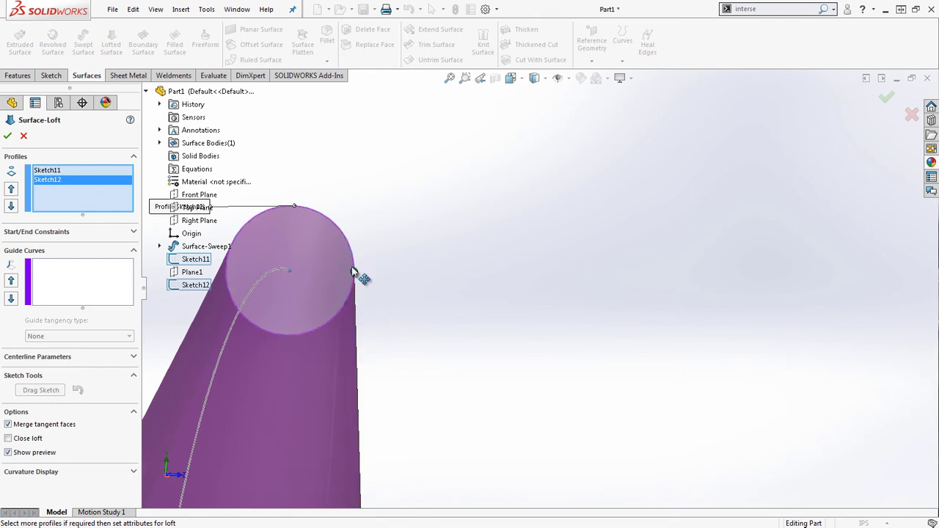
{"action": "scroll", "coordinate": [458, 345], "scroll_direction": "up", "scroll_amount": 3}
{"action": "scroll", "coordinate": [577, 399], "scroll_direction": "up", "scroll_amount": 4}
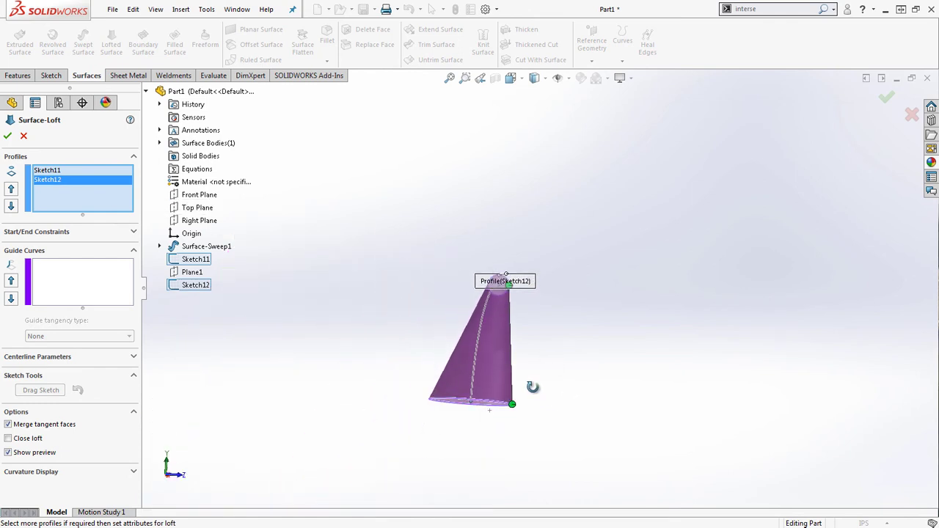
Step: Set the arc as the loft's centerline and finish the surface loft
{"action": "middle_click_drag", "start_coordinate": [576, 398], "coordinate": [468, 371]}
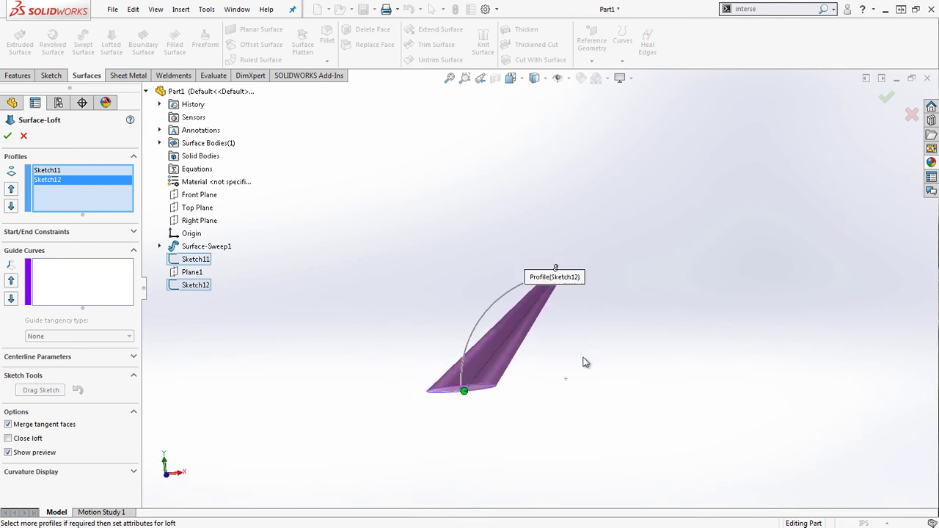
{"action": "scroll", "coordinate": [580, 345], "scroll_direction": "down", "scroll_amount": 2}
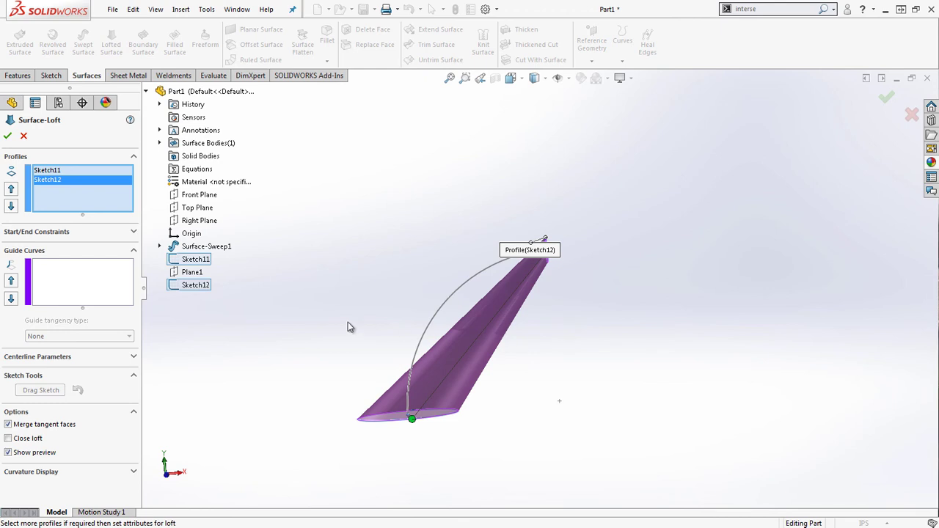
{"action": "left_click", "coordinate": [38, 358]}
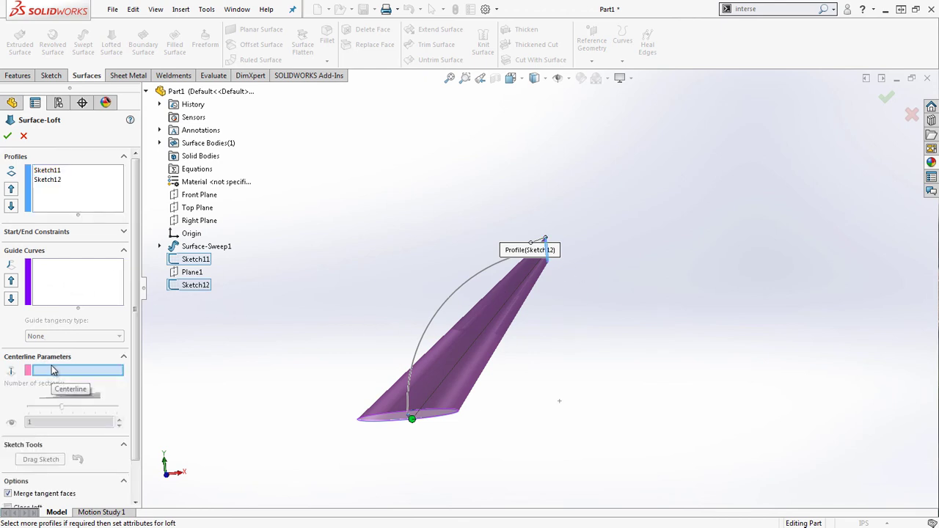
{"action": "scroll", "coordinate": [445, 417], "scroll_direction": "down", "scroll_amount": 3}
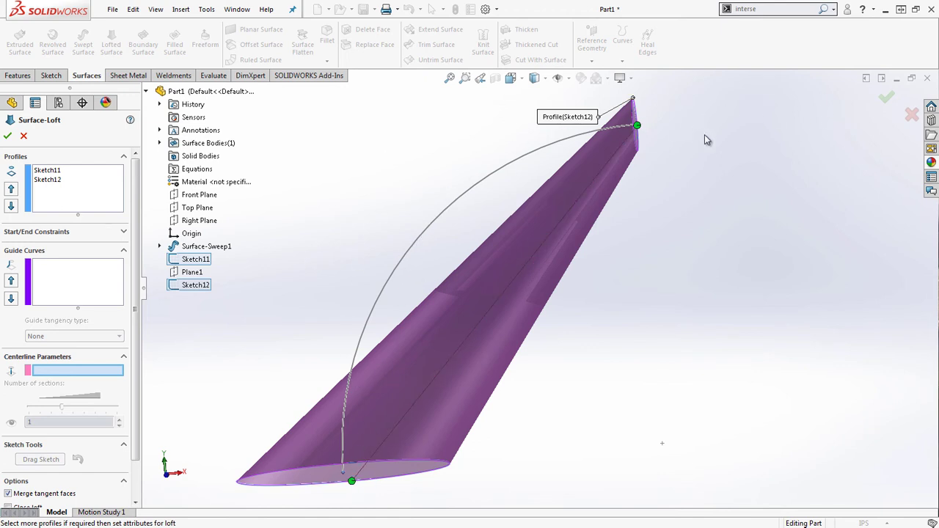
{"action": "left_click", "coordinate": [395, 267]}
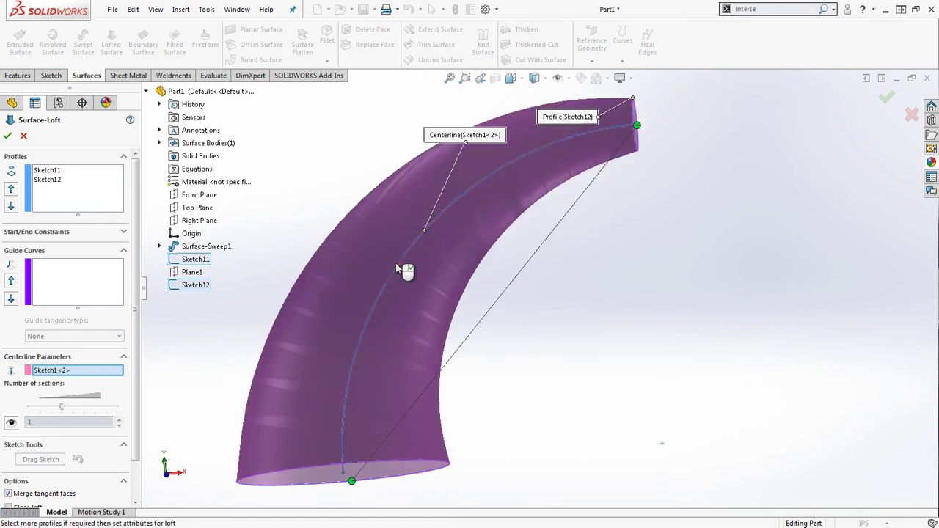
{"action": "middle_click_drag", "start_coordinate": [438, 286], "coordinate": [558, 317]}
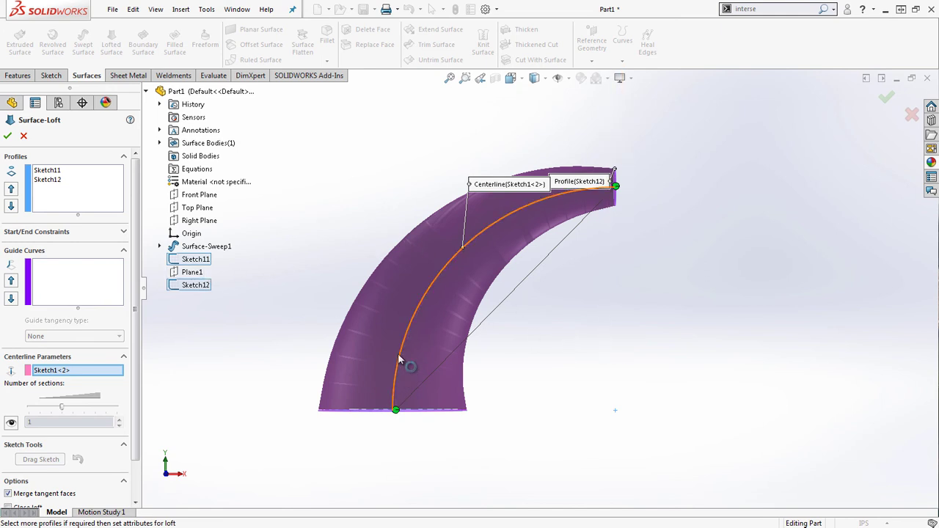
{"action": "left_click", "coordinate": [7, 136]}
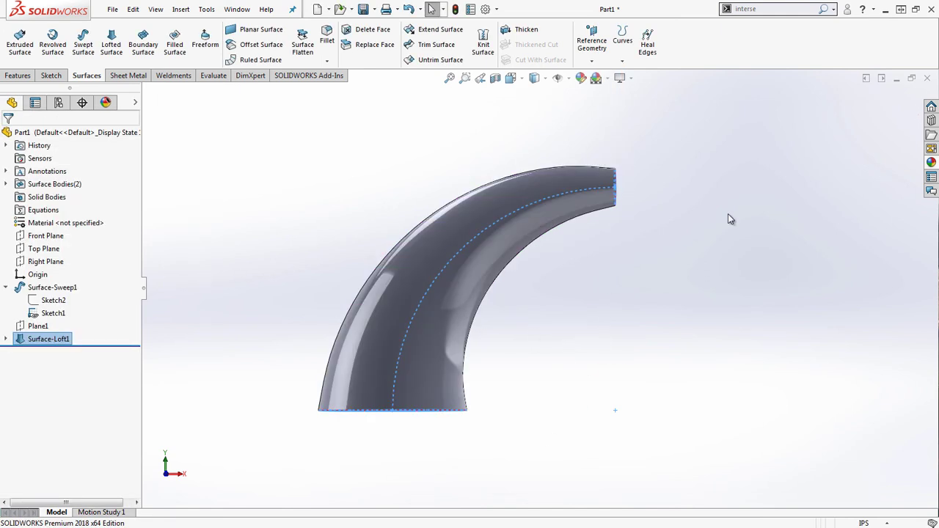
Step: Hide the arc sketch running through the lofted surface
{"action": "middle_click_drag", "start_coordinate": [702, 386], "coordinate": [421, 306]}
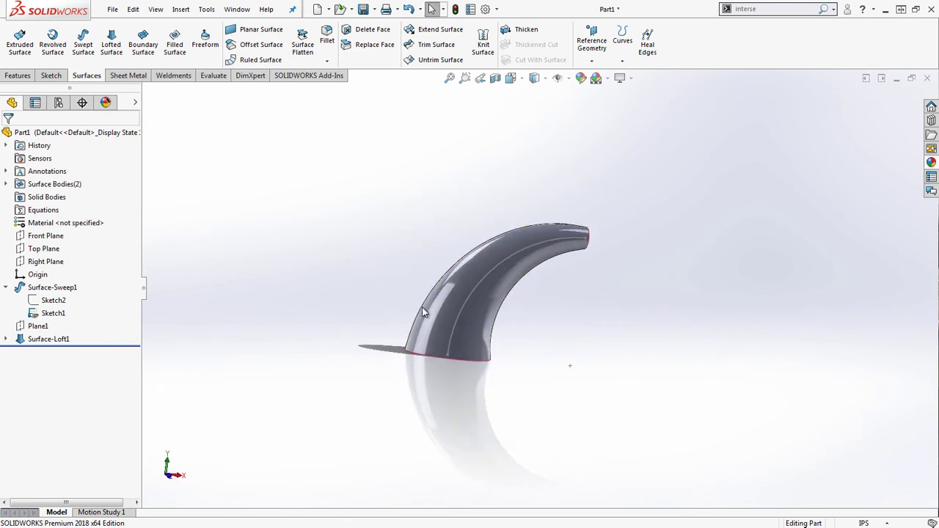
{"action": "left_click", "coordinate": [470, 295]}
{"action": "right_click", "coordinate": [470, 296]}
{"action": "left_click", "coordinate": [498, 264]}
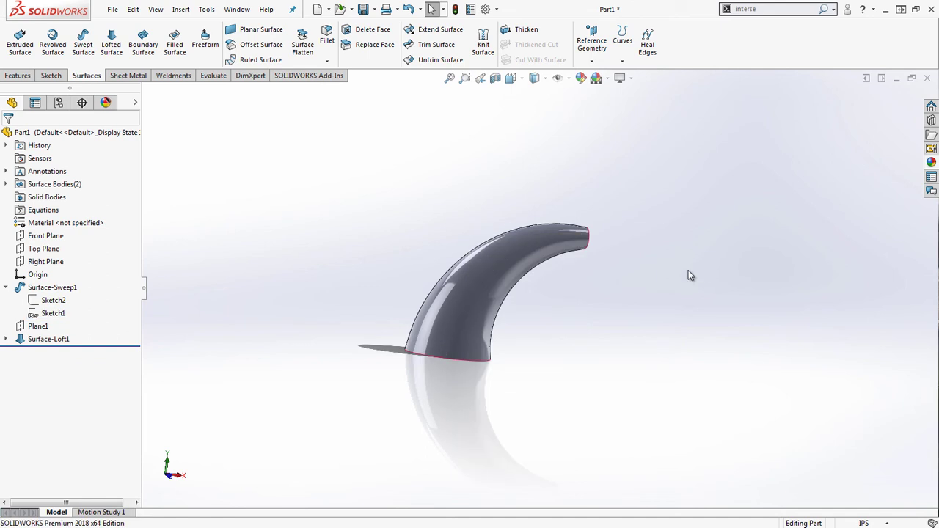
{"action": "middle_click_drag", "start_coordinate": [608, 303], "coordinate": [460, 367]}
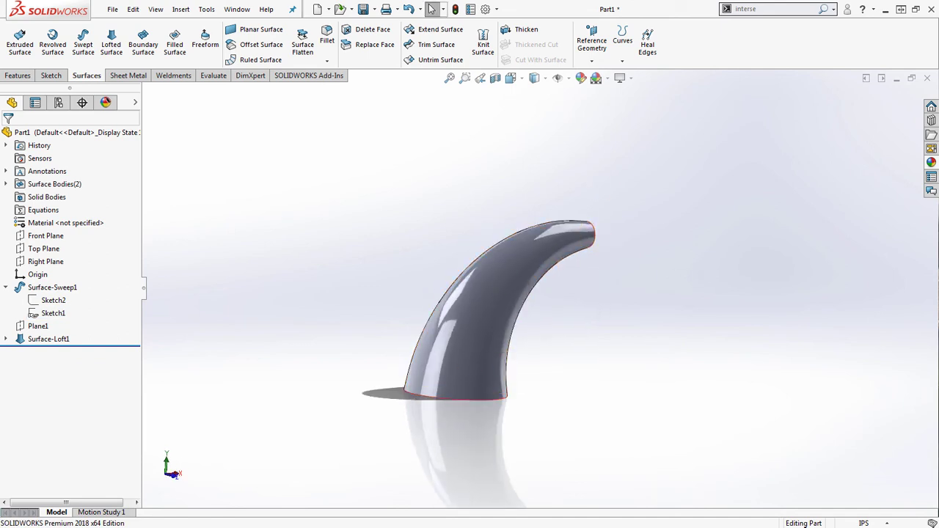
Step: Show the hidden Surface-Sweep1 body and inspect where the twisted surface crosses the lofted surface
{"action": "left_click", "coordinate": [6, 184]}
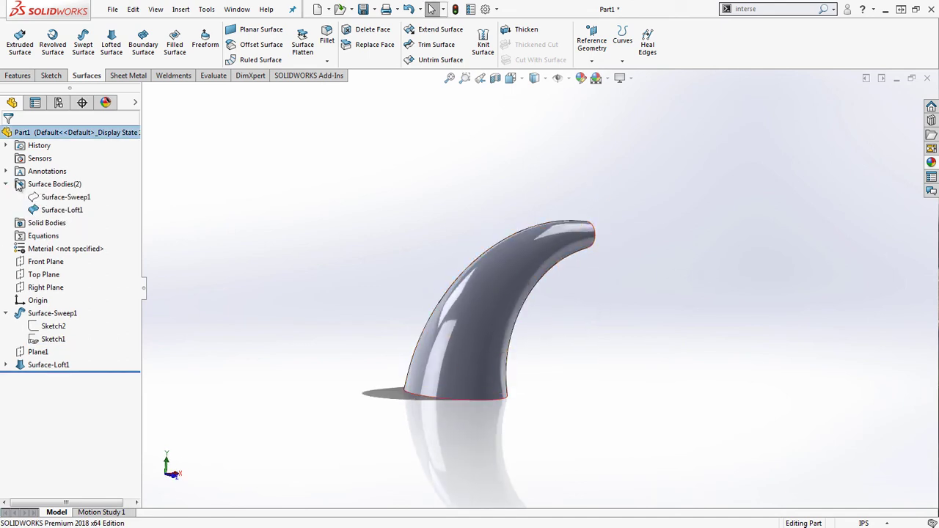
{"action": "right_click", "coordinate": [68, 211]}
{"action": "left_click", "coordinate": [75, 183]}
{"action": "middle_click_drag", "start_coordinate": [465, 220], "coordinate": [562, 347]}
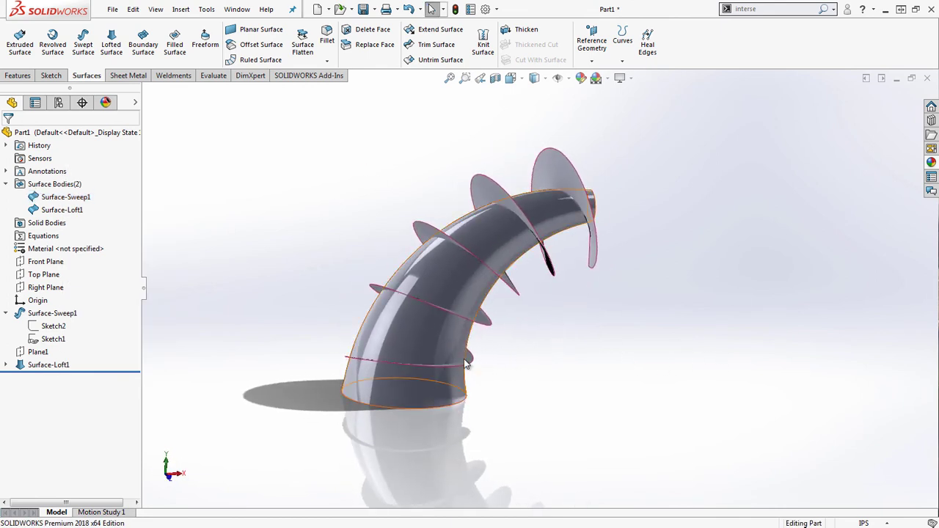
{"action": "scroll", "coordinate": [561, 347], "scroll_direction": "down", "scroll_amount": 8}
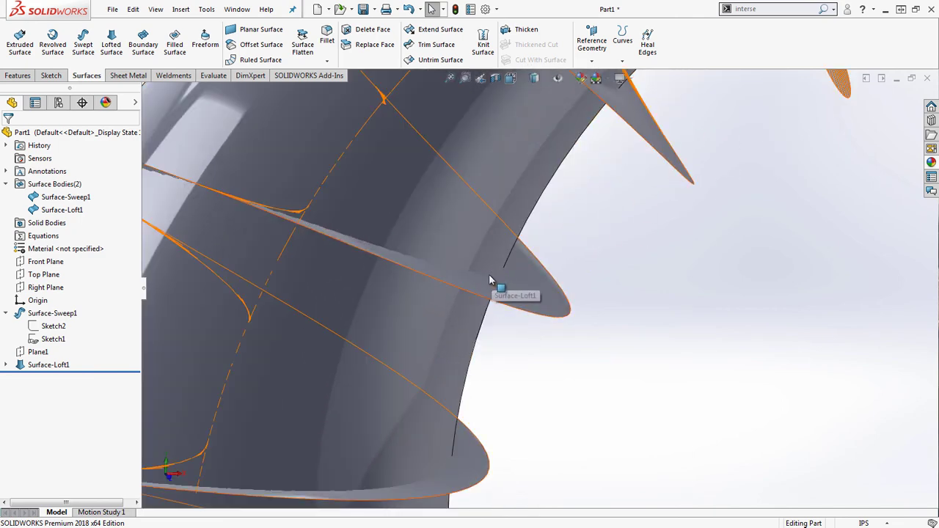
{"action": "scroll", "coordinate": [495, 280], "scroll_direction": "up", "scroll_amount": 5}
{"action": "middle_click_drag", "start_coordinate": [491, 105], "coordinate": [609, 154]}
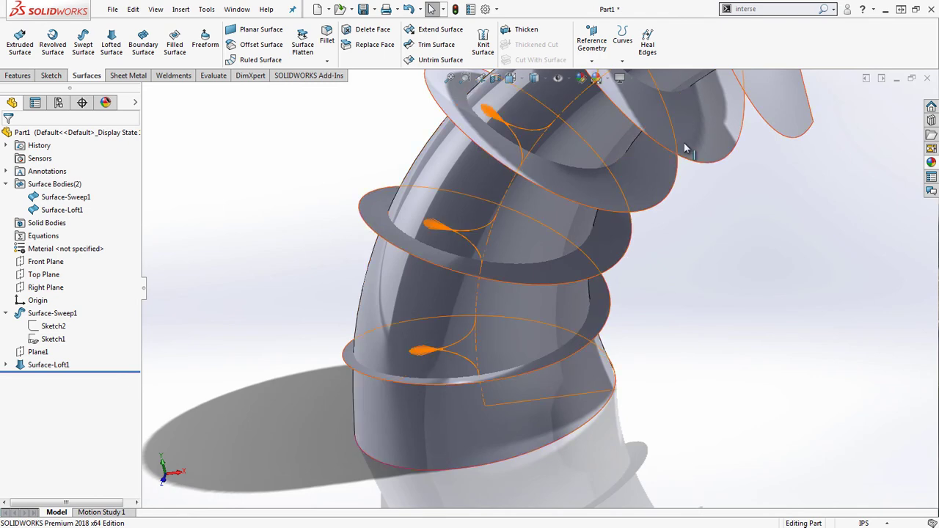
Step: Trim the twisted Surface-Sweep1 using Surface-Loft1 as the trim tool, keeping the portion outside the lofted surface
{"action": "scroll", "coordinate": [684, 142], "scroll_direction": "up", "scroll_amount": 5}
{"action": "middle_click_drag", "start_coordinate": [684, 143], "coordinate": [604, 264]}
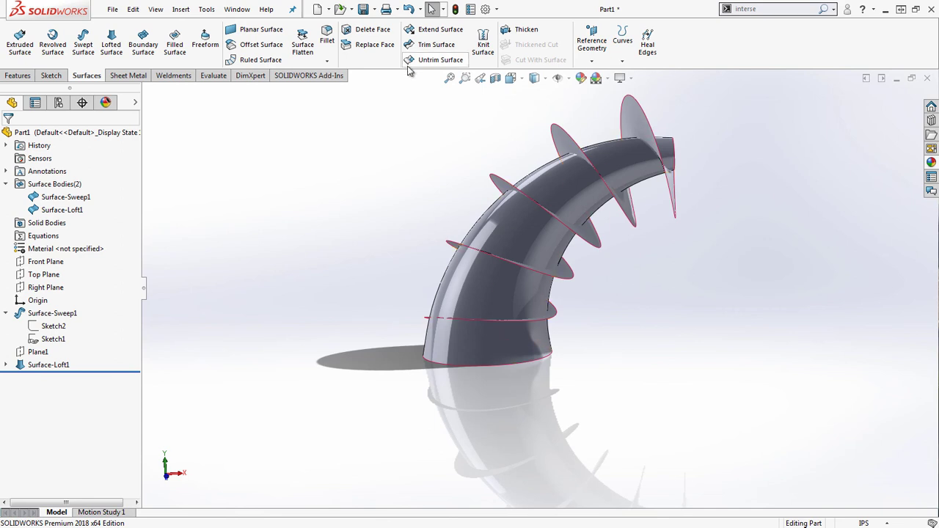
{"action": "left_click", "coordinate": [433, 45]}
{"action": "middle_click_drag", "start_coordinate": [552, 191], "coordinate": [541, 193]}
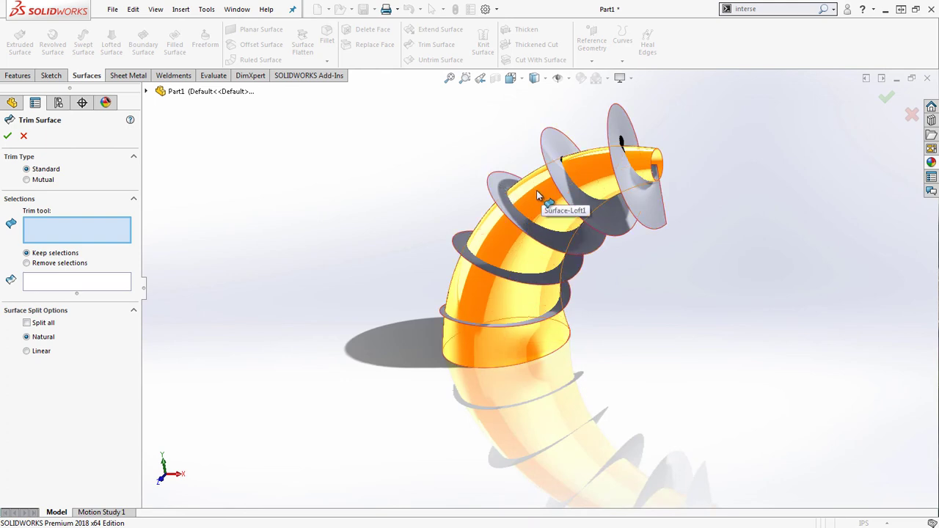
{"action": "left_click", "coordinate": [537, 190]}
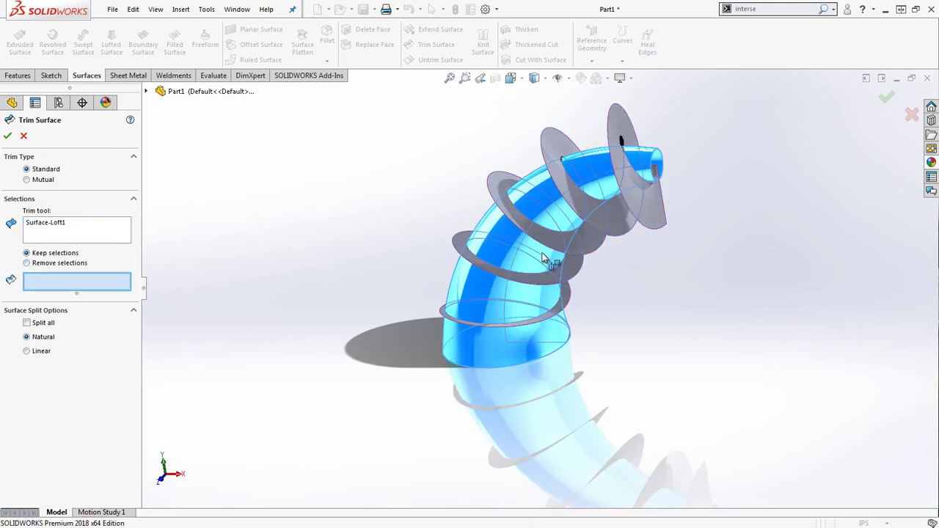
{"action": "left_click", "coordinate": [516, 212]}
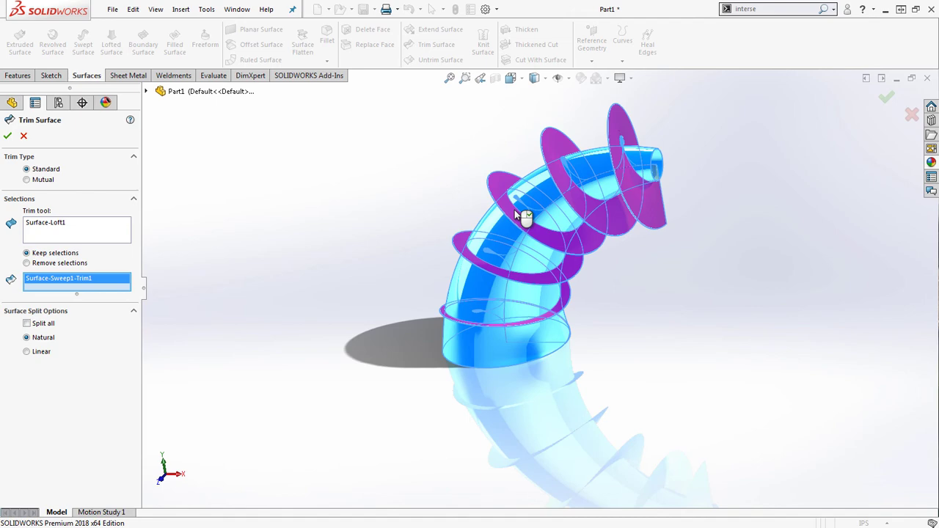
{"action": "right_click", "coordinate": [514, 210]}
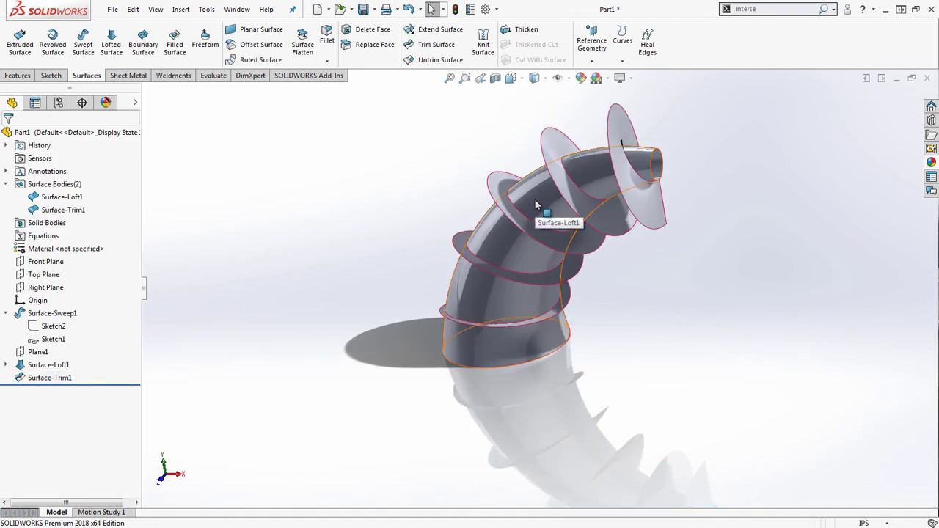
Step: Hide the Surface-Loft1 body and select the inner helical edge of the trimmed surface
{"action": "right_click", "coordinate": [546, 185]}
{"action": "left_click", "coordinate": [575, 169]}
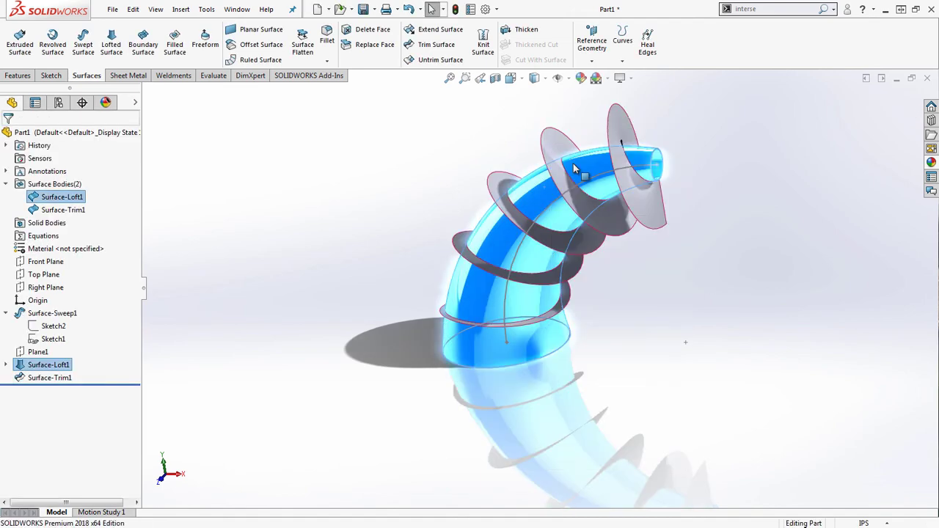
{"action": "middle_click_drag", "start_coordinate": [574, 169], "coordinate": [520, 206]}
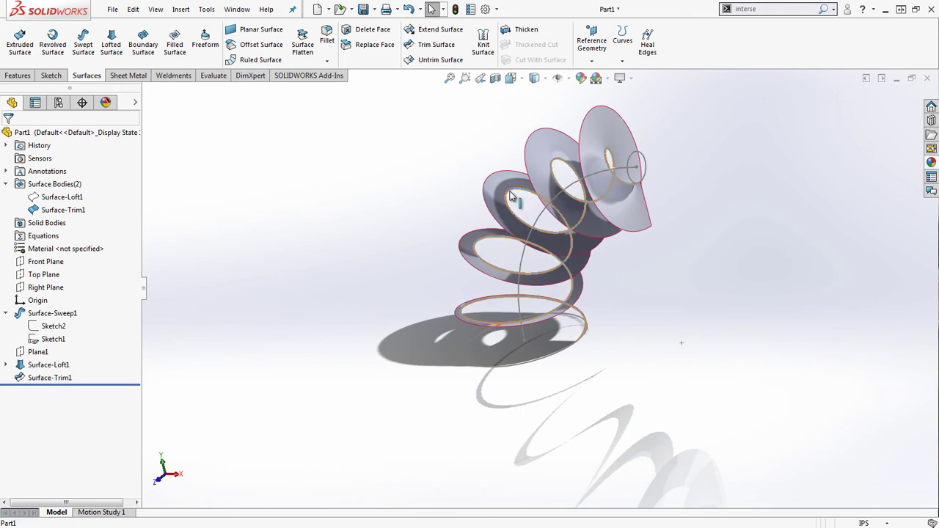
{"action": "left_click", "coordinate": [509, 204]}
{"action": "middle_click_drag", "start_coordinate": [670, 360], "coordinate": [716, 305]}
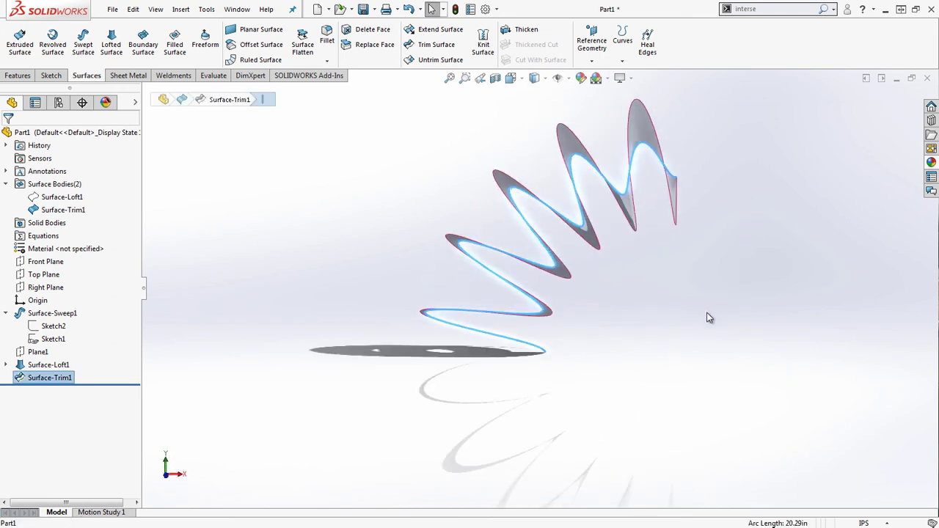
{"action": "key", "text": "ctrl+3"}
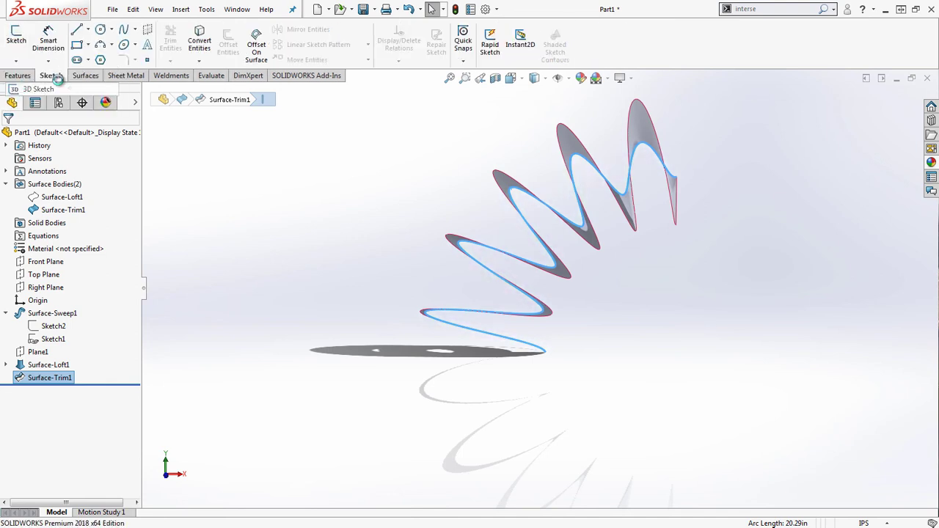
{"action": "scroll", "coordinate": [541, 290], "scroll_direction": "up", "scroll_amount": 5}
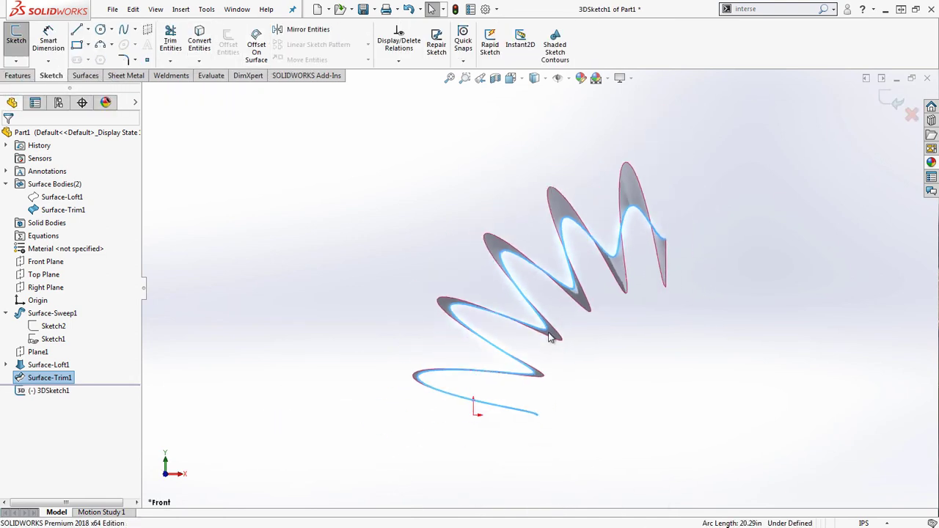
{"action": "left_click", "coordinate": [912, 113]}
{"action": "left_click", "coordinate": [503, 275]}
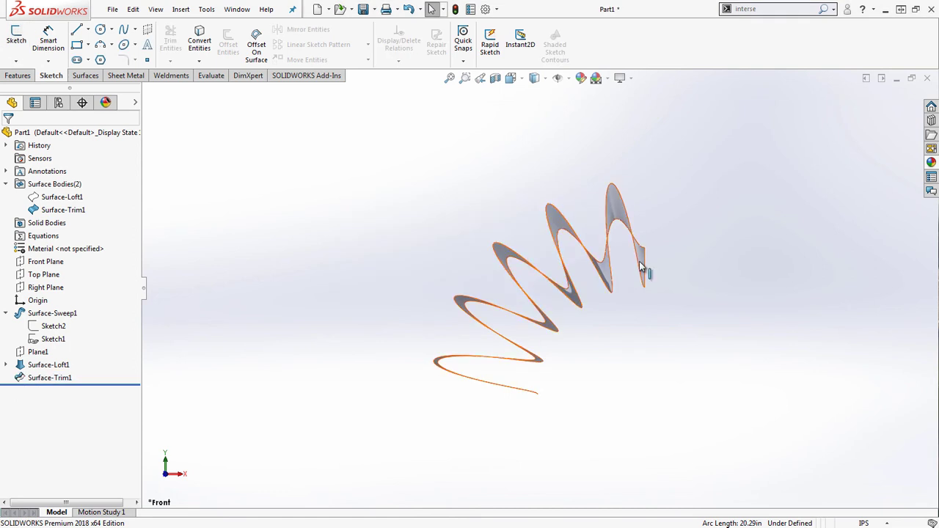
Step: Delete the Surface-Trim1 feature and show the hidden Surface-Loft1 body again
{"action": "right_click", "coordinate": [65, 381]}
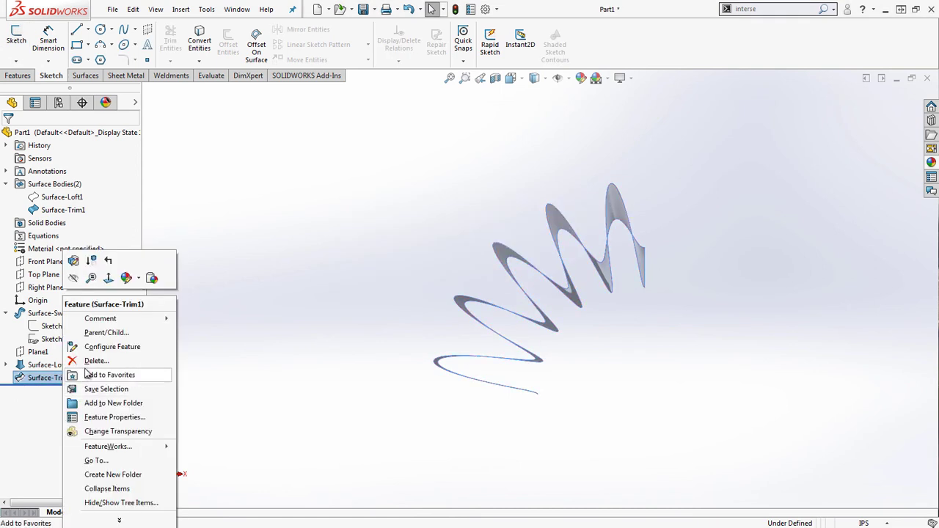
{"action": "left_click", "coordinate": [117, 361]}
{"action": "left_click", "coordinate": [624, 267]}
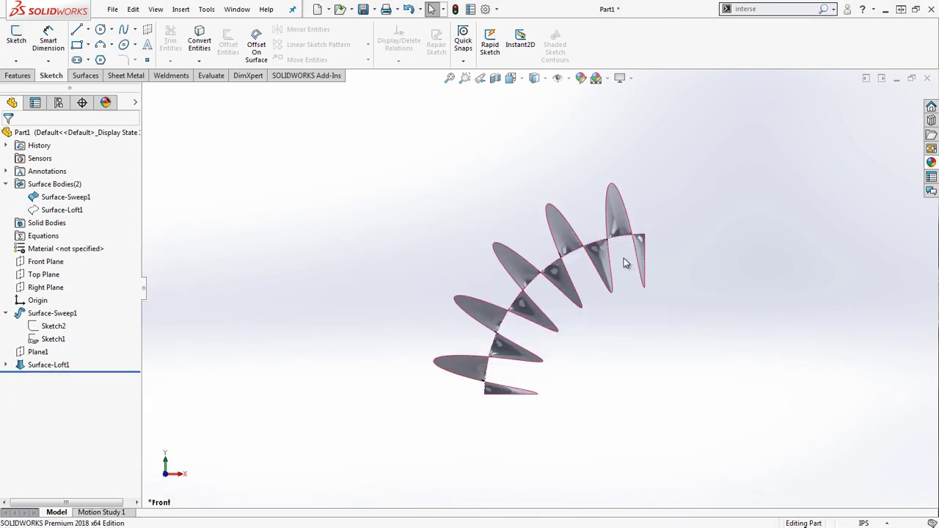
{"action": "right_click", "coordinate": [50, 207]}
{"action": "left_click", "coordinate": [81, 191]}
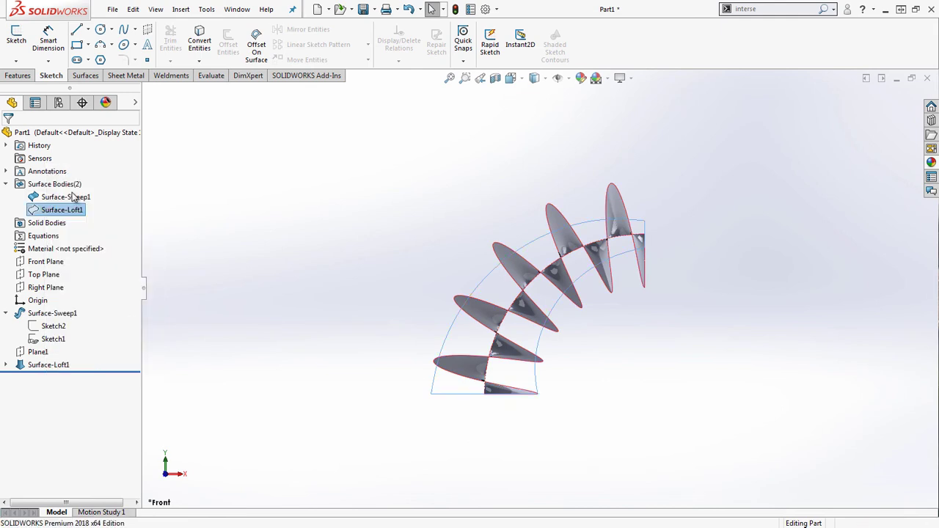
{"action": "middle_click_drag", "start_coordinate": [551, 263], "coordinate": [595, 345]}
Step: Create a 3D sketch with an Intersection Curve between the twisted sweep face and the lofted face, and exit the sketch
{"action": "left_click", "coordinate": [773, 10]}
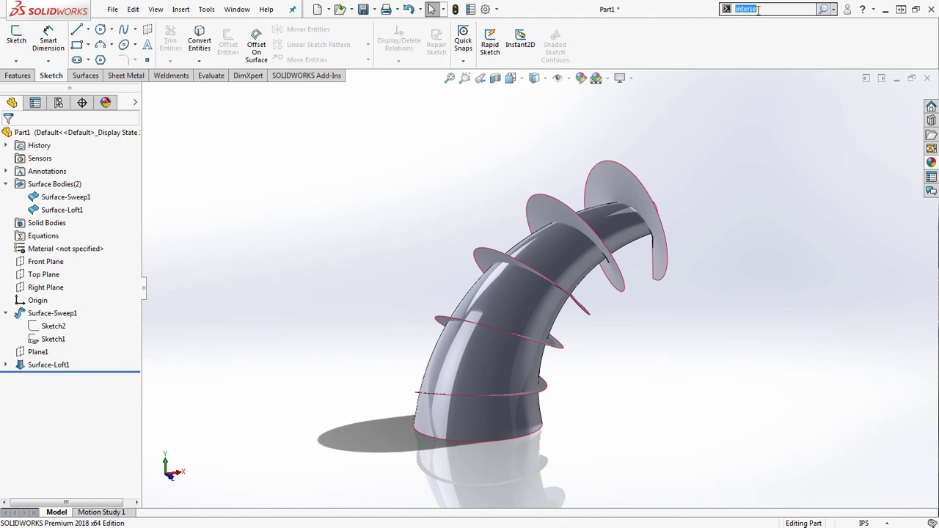
{"action": "type", "text": "interse"}
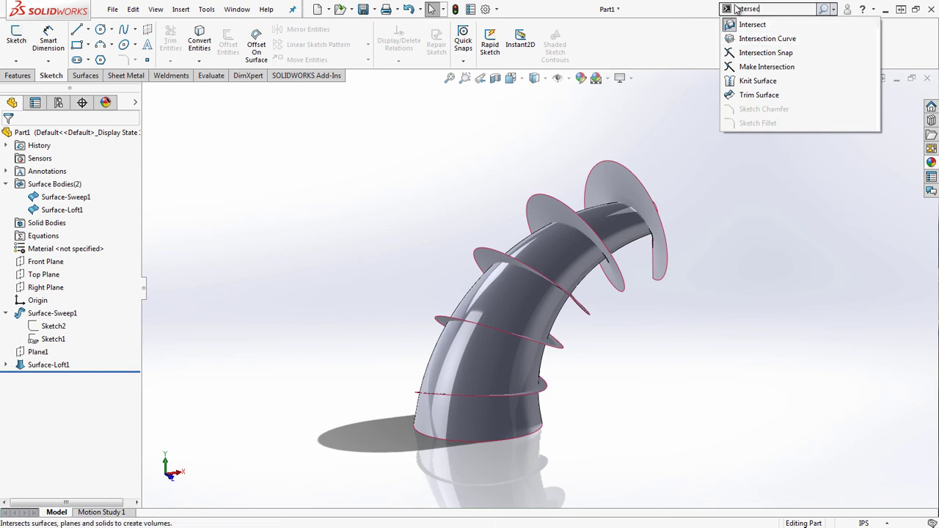
{"action": "left_click", "coordinate": [756, 45]}
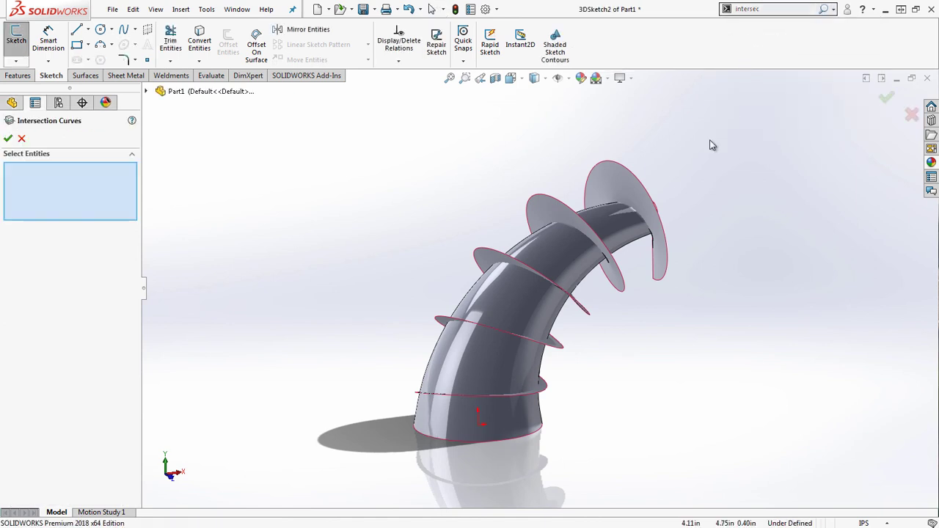
{"action": "left_click", "coordinate": [545, 205]}
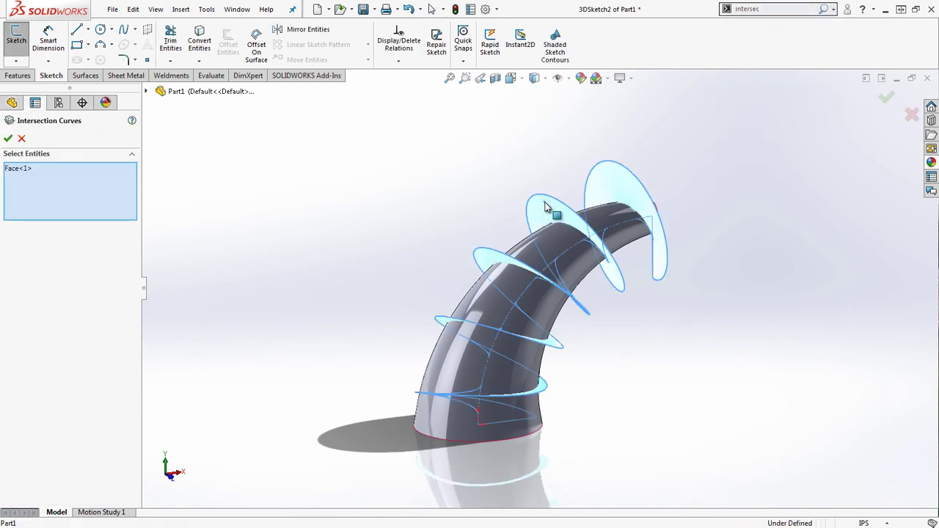
{"action": "left_click", "coordinate": [566, 257]}
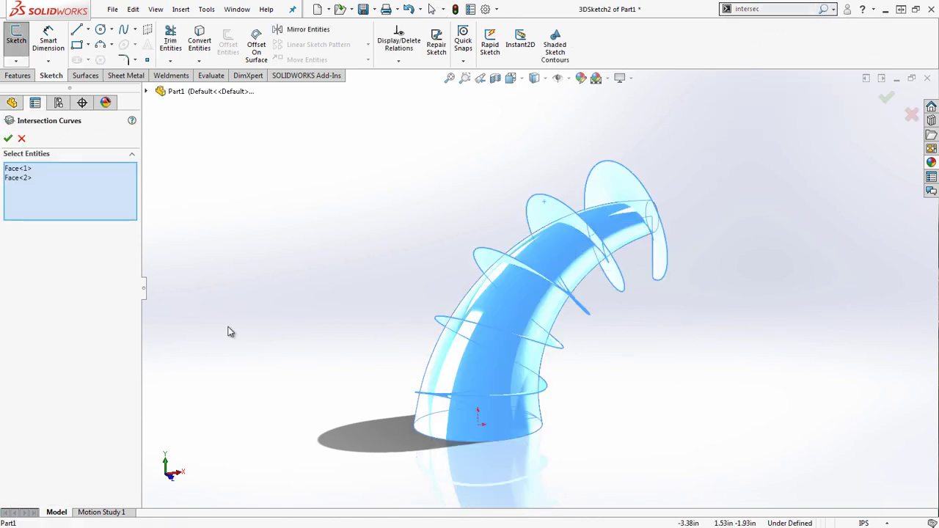
{"action": "left_click", "coordinate": [8, 138]}
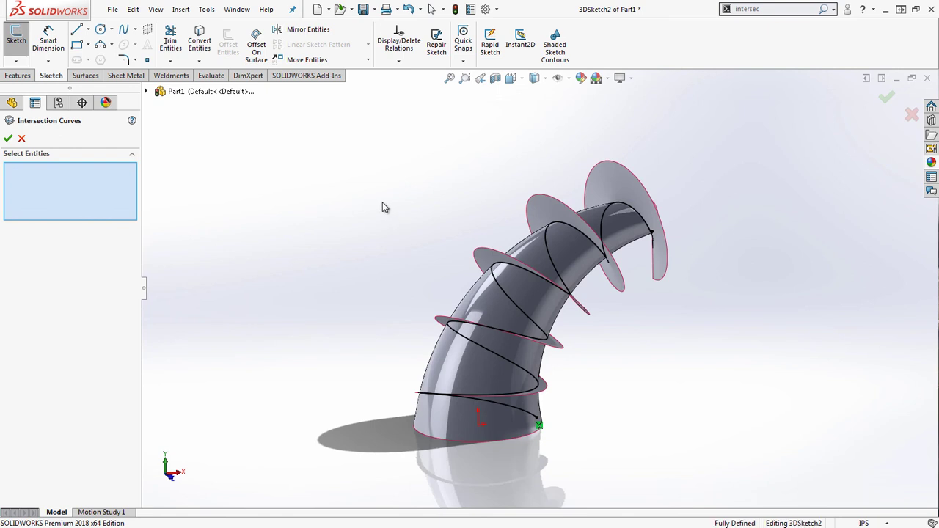
{"action": "left_click", "coordinate": [21, 138]}
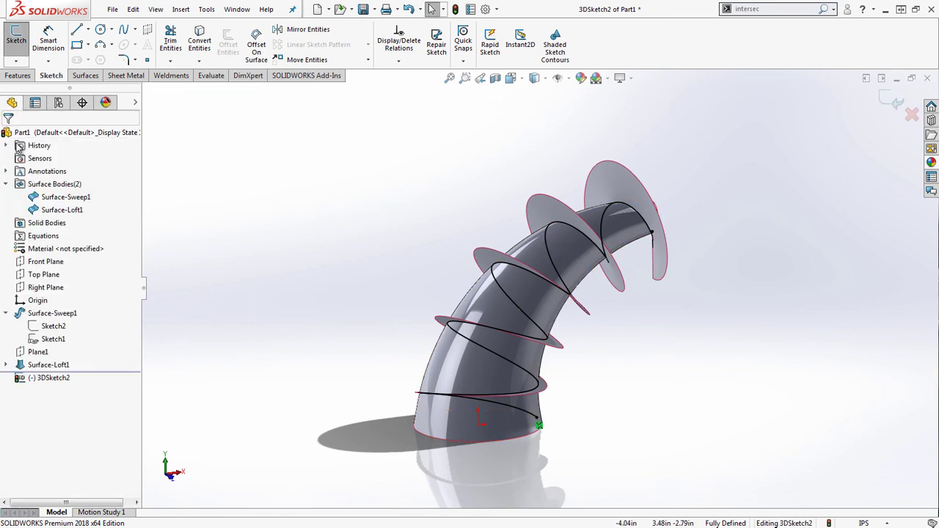
{"action": "left_click", "coordinate": [891, 102]}
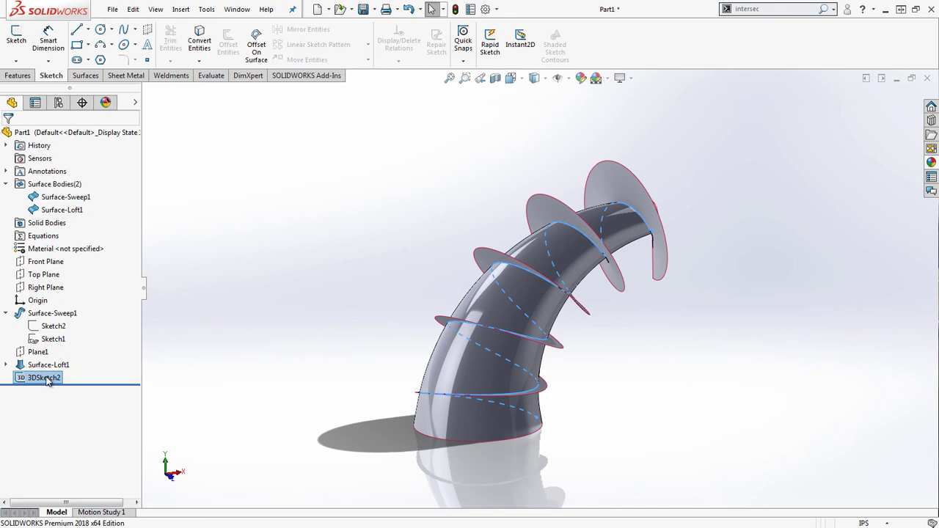
{"action": "left_click", "coordinate": [723, 137]}
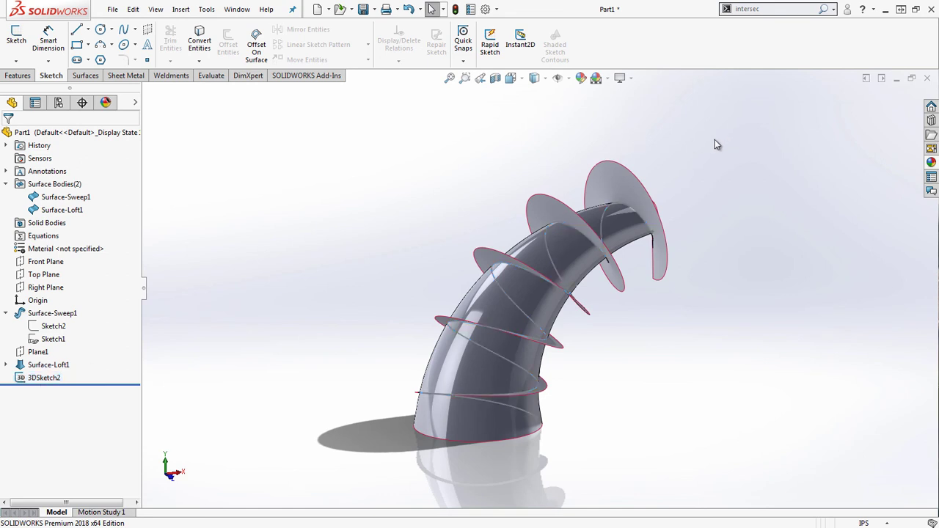
Step: Hide the Surface-Sweep1 and Surface-Loft1 bodies to leave only the helical intersection curve displayed
{"action": "middle_click_drag", "start_coordinate": [708, 138], "coordinate": [703, 158]}
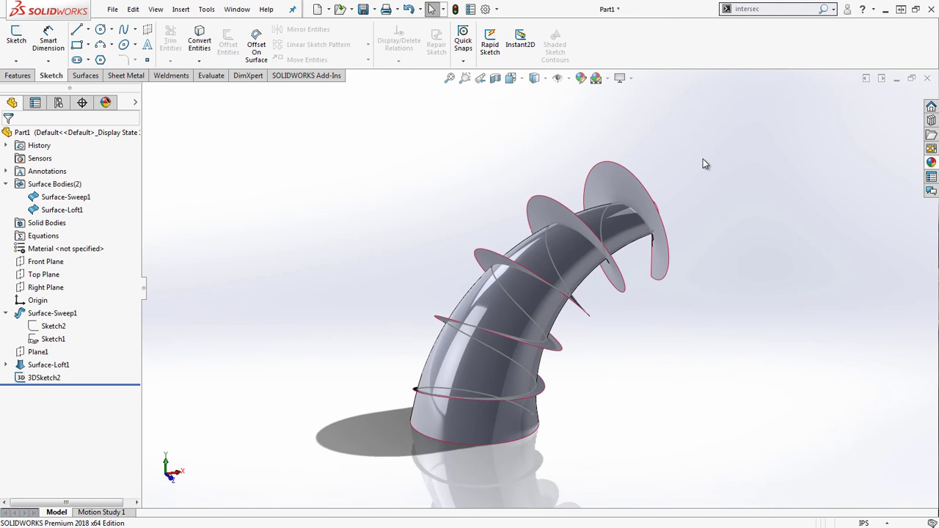
{"action": "right_click", "coordinate": [623, 173]}
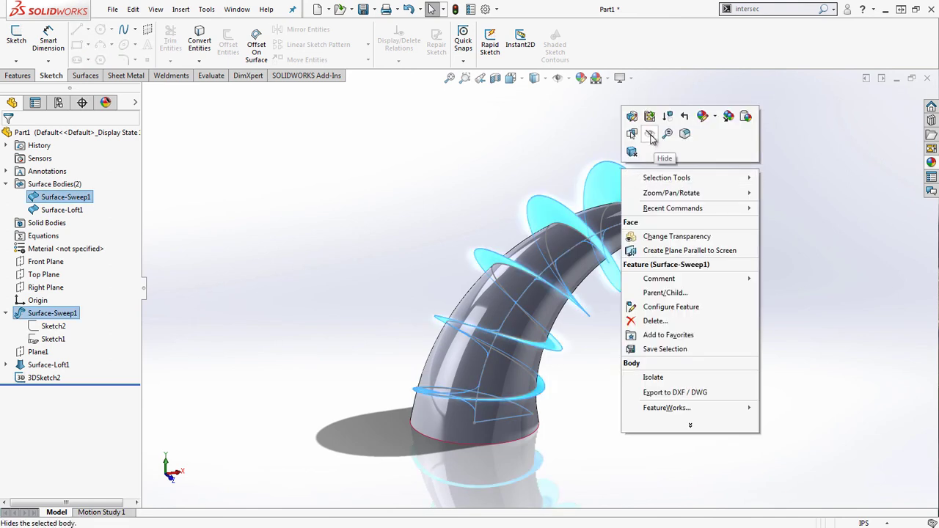
{"action": "left_click", "coordinate": [650, 135]}
{"action": "right_click", "coordinate": [593, 213]}
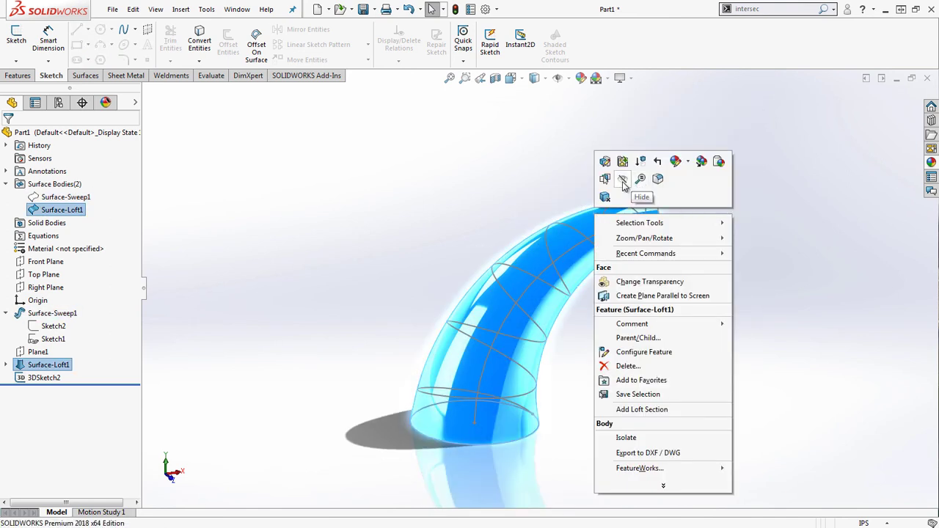
{"action": "left_click", "coordinate": [623, 186]}
{"action": "middle_click_drag", "start_coordinate": [656, 332], "coordinate": [560, 410]}
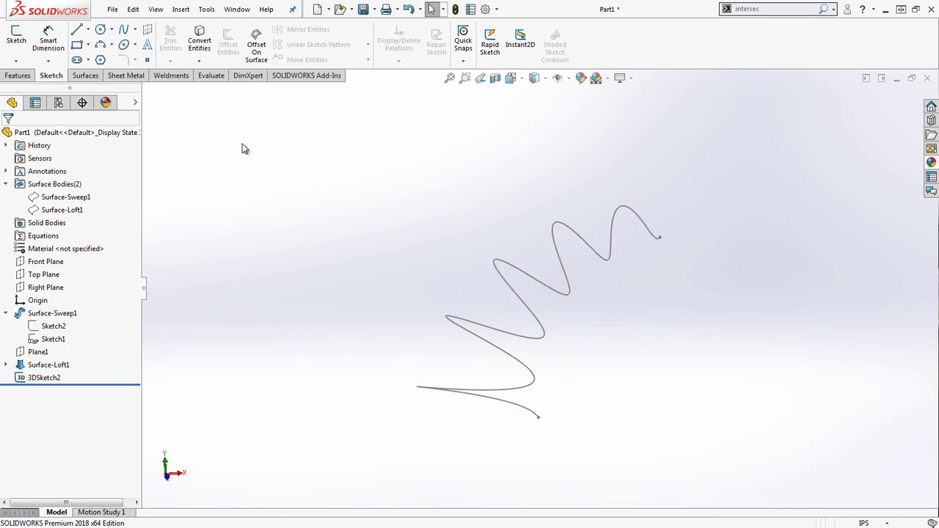
Step: Start a Swept Boss/Base with a circular profile along the helical 3D sketch
{"action": "left_click", "coordinate": [5, 75]}
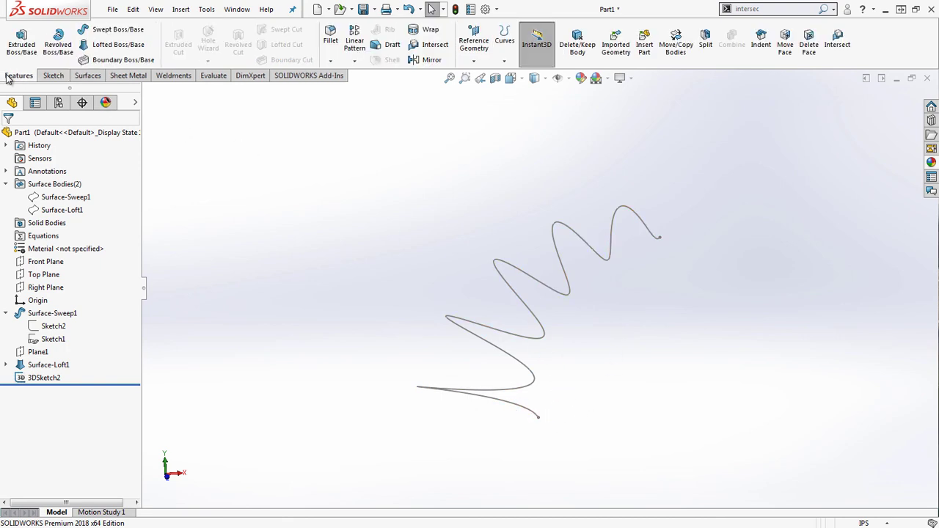
{"action": "left_click", "coordinate": [101, 33]}
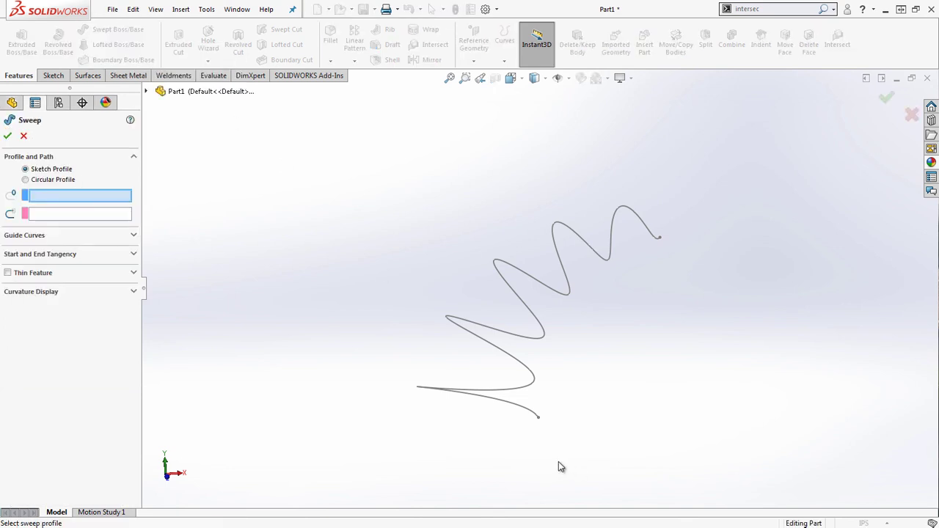
{"action": "left_click", "coordinate": [26, 180]}
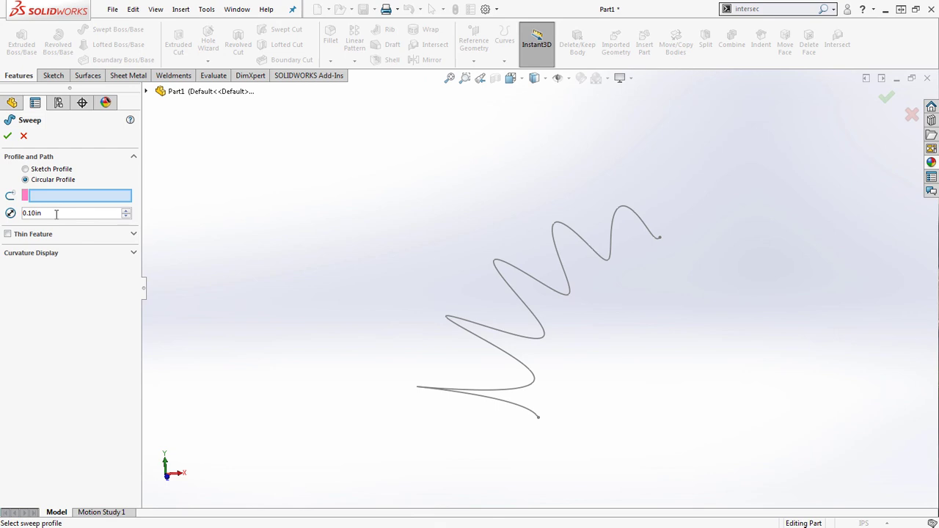
{"action": "left_click", "coordinate": [528, 410]}
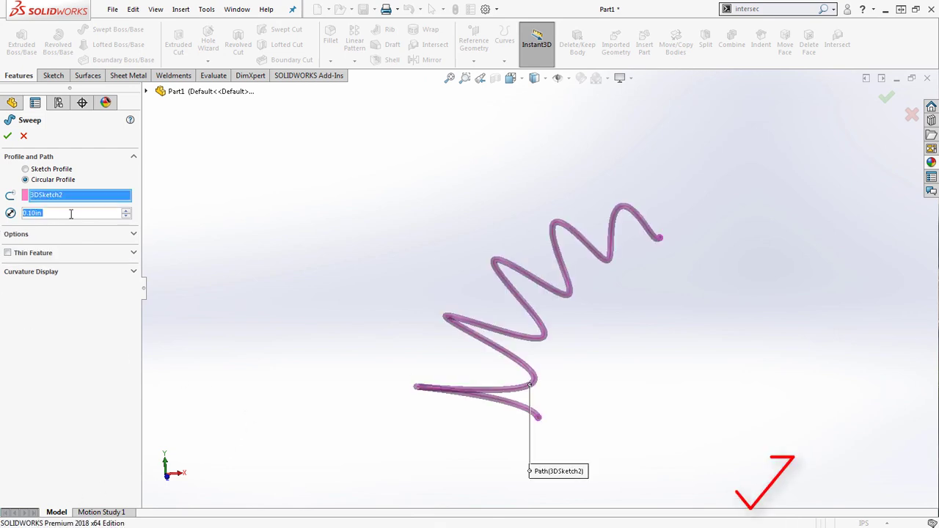
Step: Try circular profile diameters of 0.5 in and 0.25 in for the helical sweep
{"action": "type", "text": "0.5"}
{"action": "key", "text": "Return"}
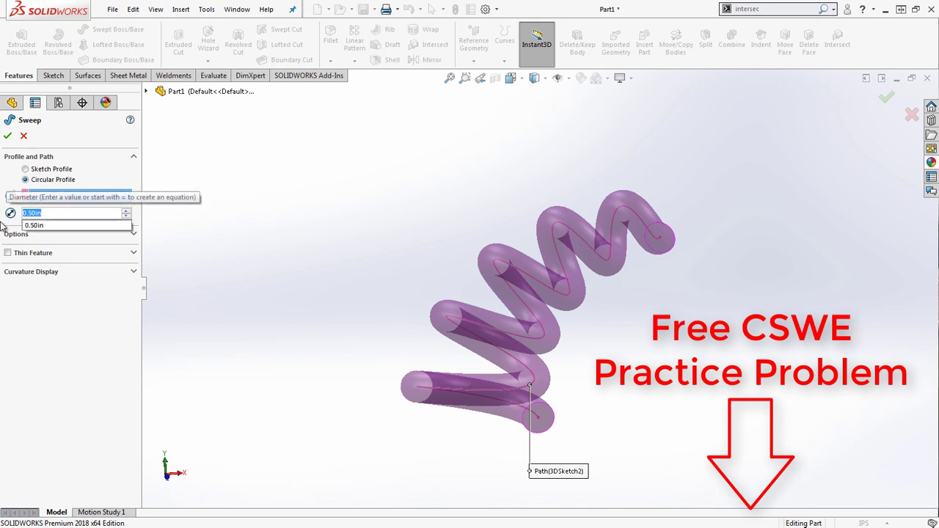
{"action": "key", "text": "BackSpace"}
{"action": "type", "text": "0.25"}
{"action": "key", "text": "Return"}
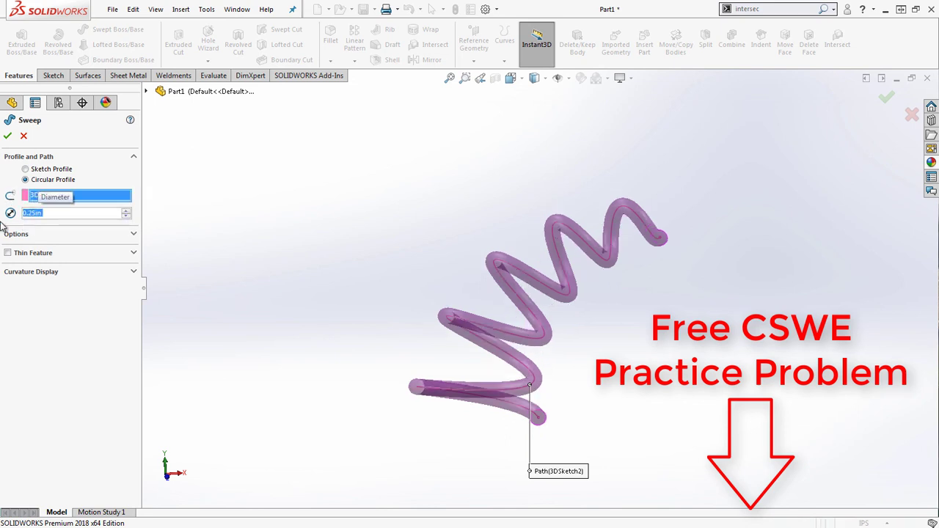
Step: Set the sweep's circular profile diameter to 0.3 in and finish the solid sweep
{"action": "type", "text": "0.3"}
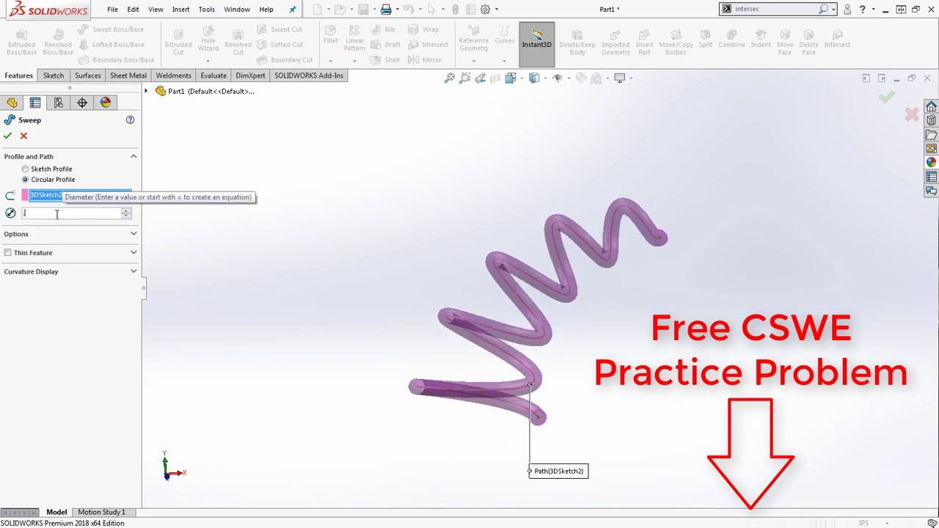
{"action": "key", "text": "Return"}
{"action": "left_click", "coordinate": [7, 135]}
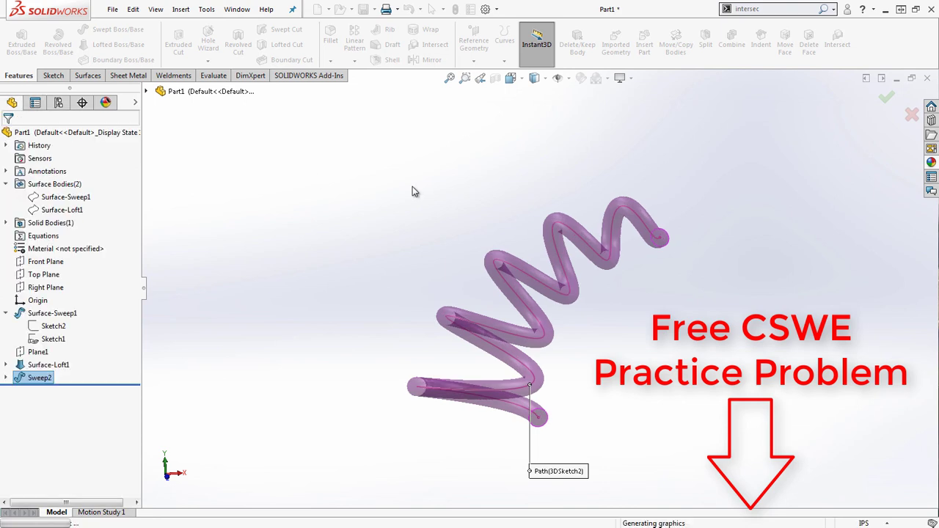